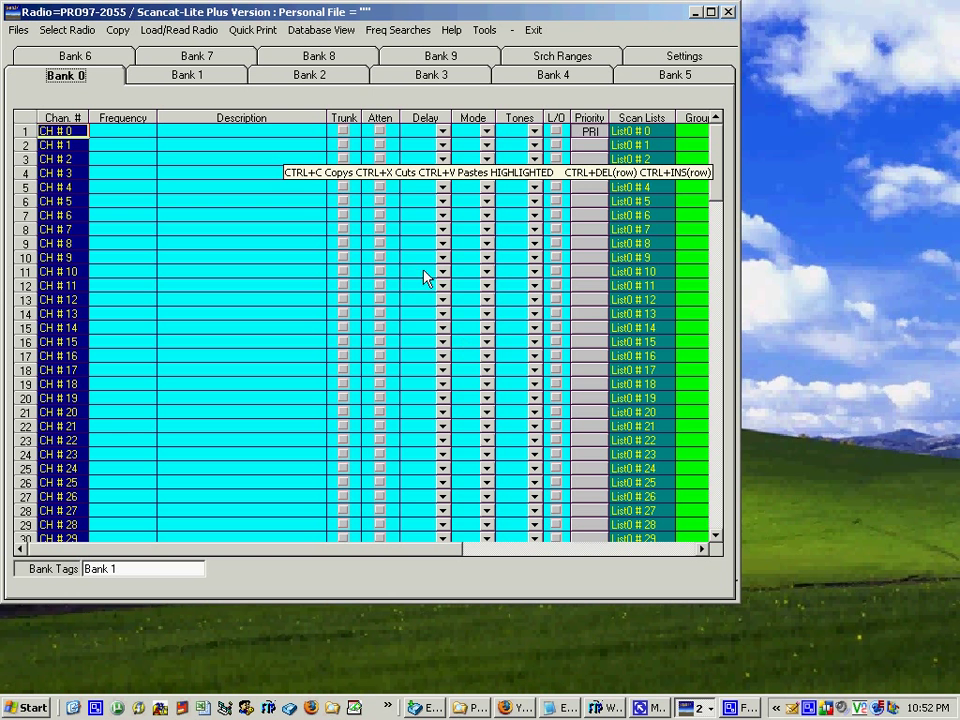
- Open the City of Birmingham trunked system listing for Alabama in the online frequency search
{"action": "left_click", "coordinate": [404, 36]}
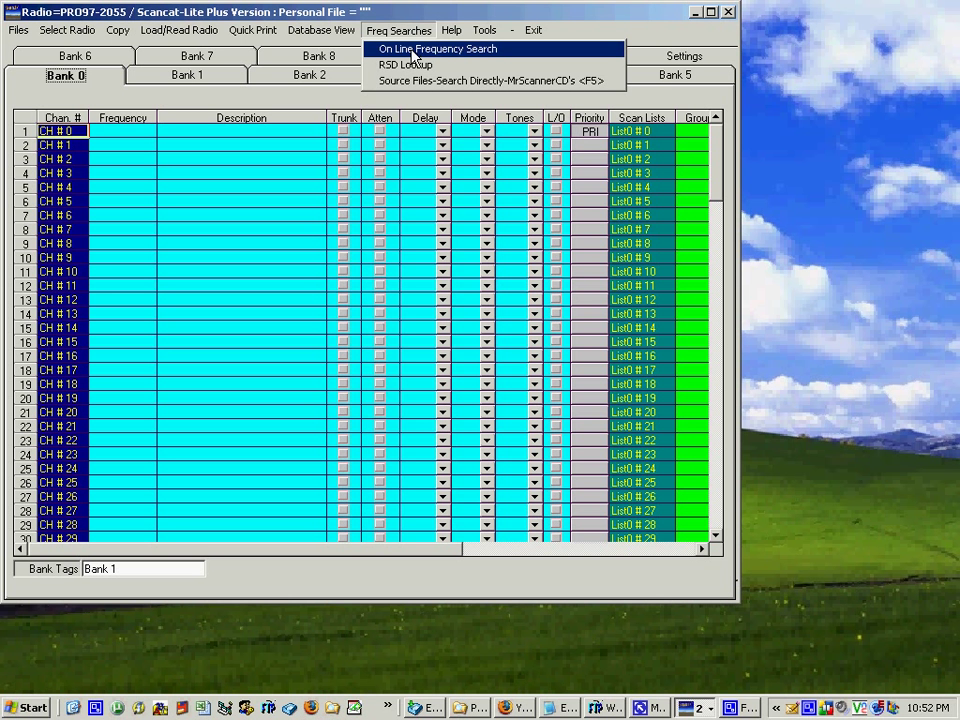
{"action": "left_click", "coordinate": [414, 52]}
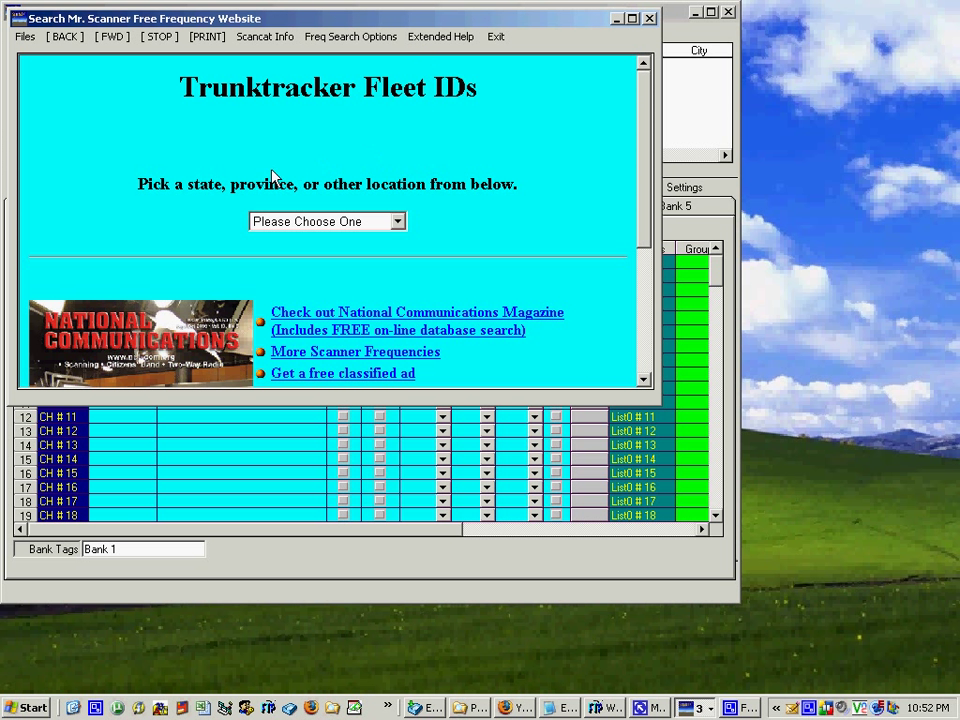
{"action": "left_click", "coordinate": [397, 222]}
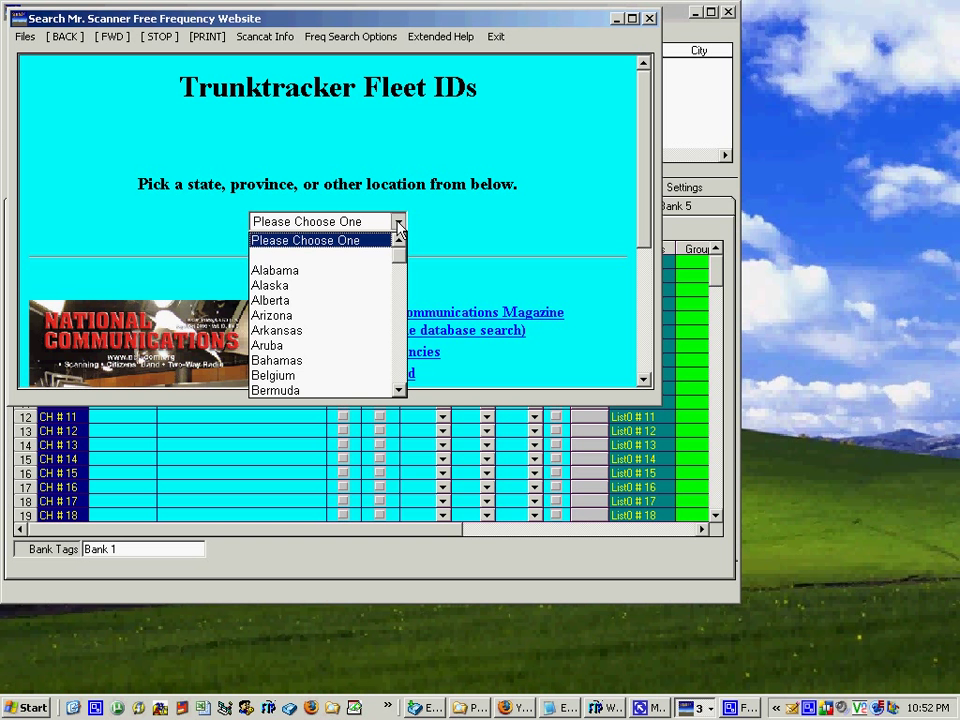
{"action": "left_click", "coordinate": [302, 273]}
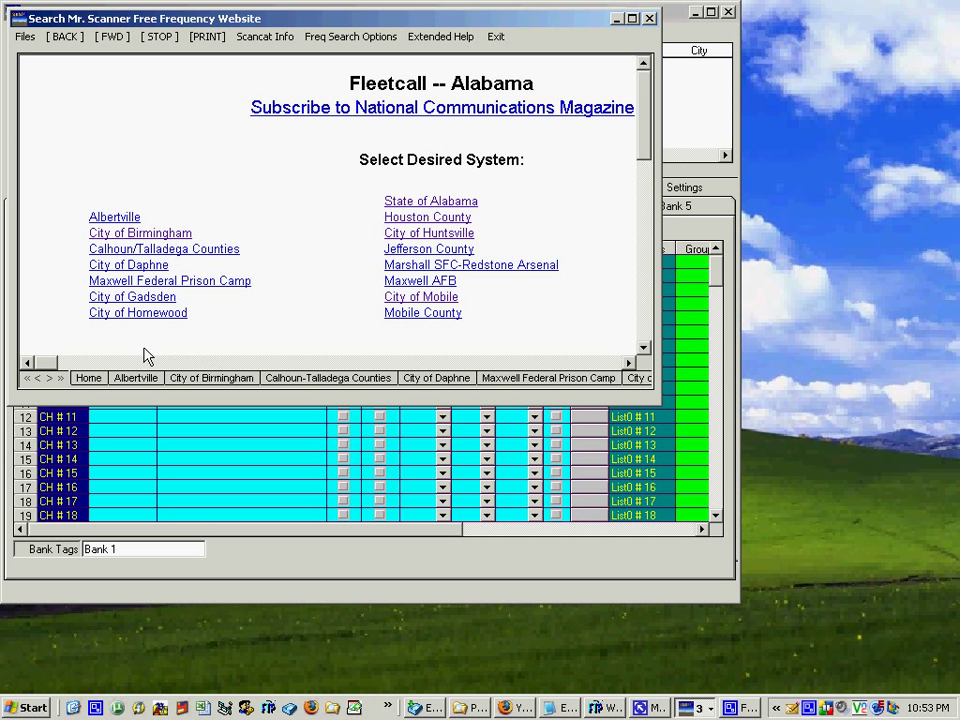
{"action": "left_click", "coordinate": [48, 377]}
{"action": "left_click", "coordinate": [164, 236]}
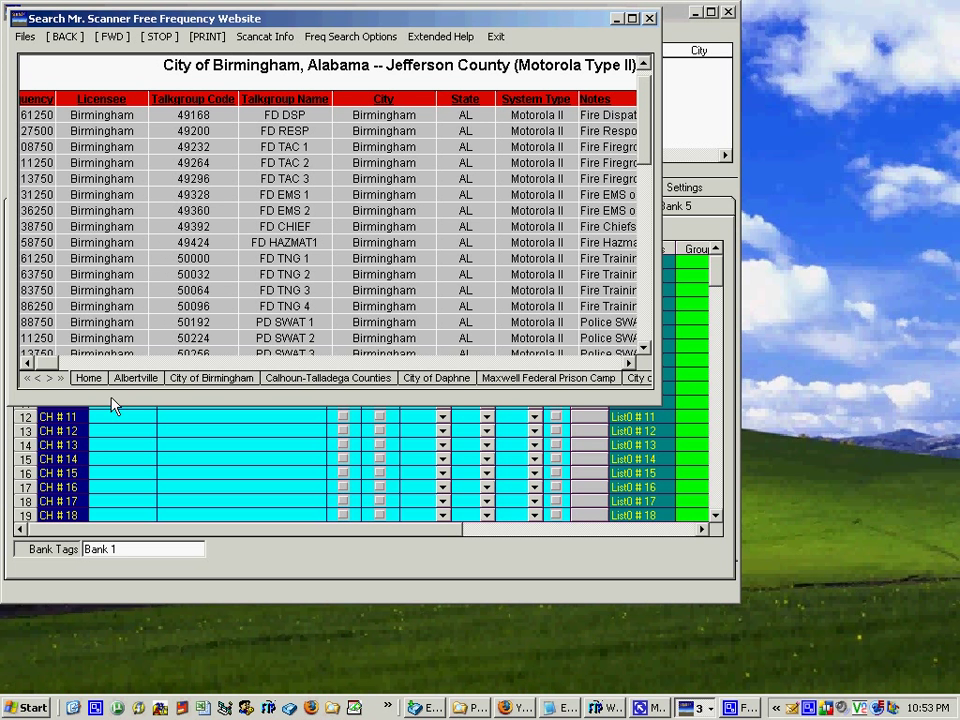
- Look over the Birmingham listing and copy its frequencies and talkgroup IDs to the upper database
{"action": "left_click", "coordinate": [30, 363]}
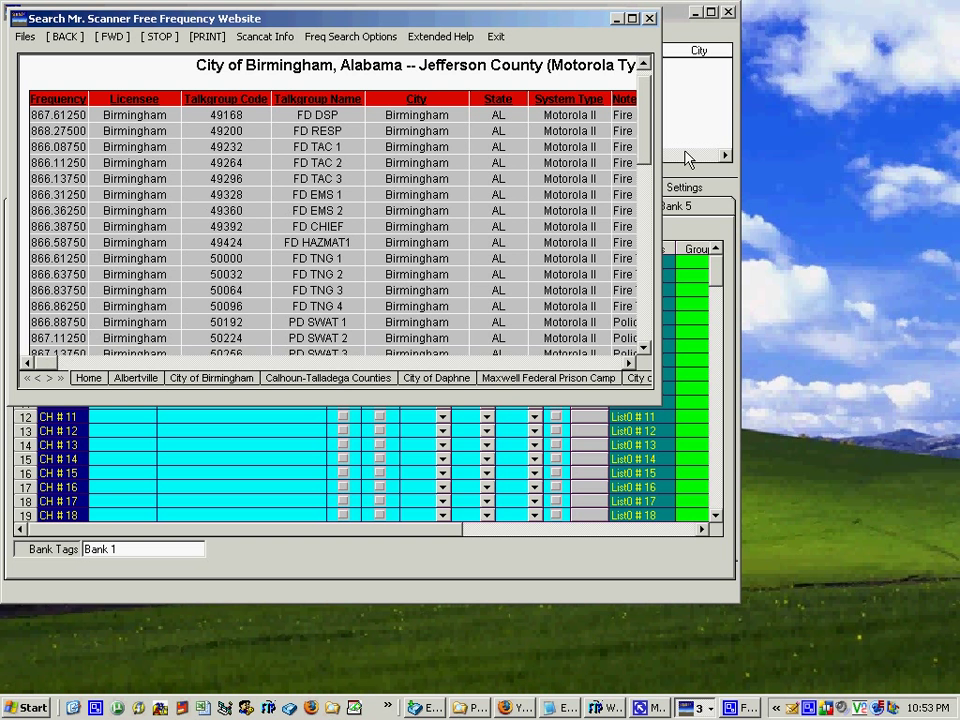
{"action": "left_click_drag", "start_coordinate": [649, 118], "coordinate": [643, 206]}
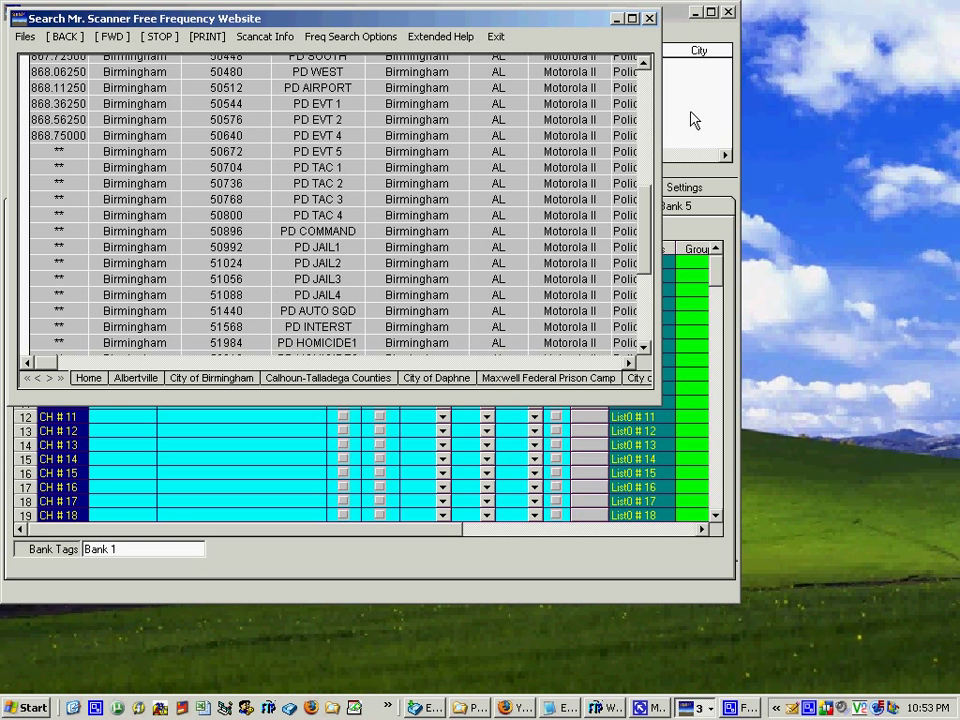
{"action": "left_click", "coordinate": [339, 40]}
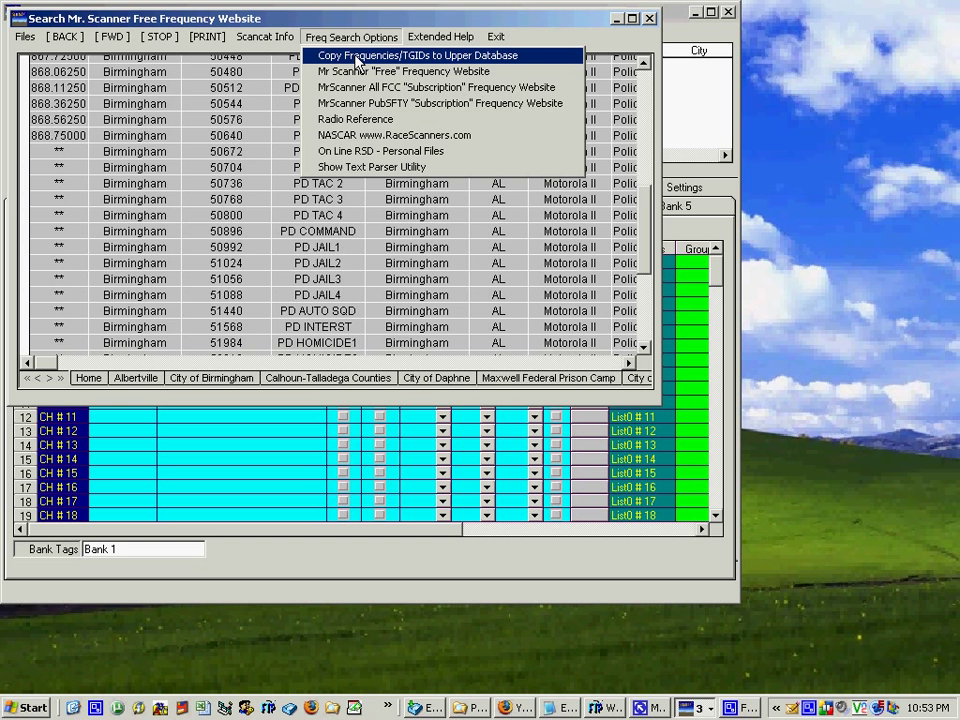
{"action": "left_click", "coordinate": [357, 58]}
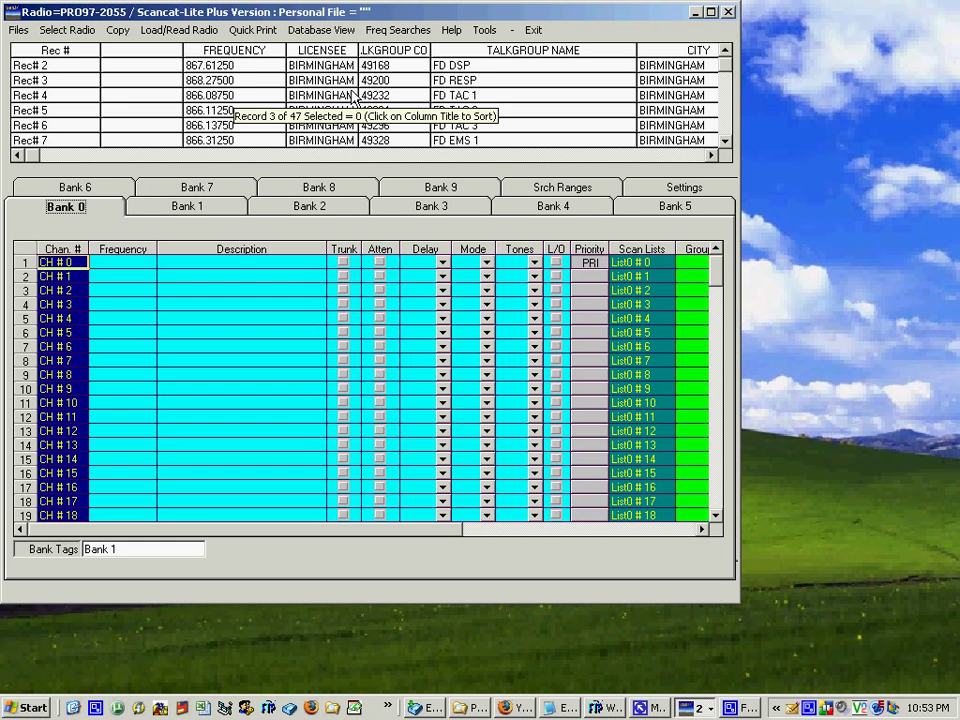
- Highlight records 2 through 5 in the upper database
{"action": "left_click", "coordinate": [240, 68]}
{"action": "left_click", "coordinate": [248, 80], "text": "ctrl"}
{"action": "left_click", "coordinate": [252, 95], "text": "ctrl"}
{"action": "left_click", "coordinate": [253, 97], "text": "ctrl"}
{"action": "left_click", "coordinate": [256, 111], "text": "ctrl"}
{"action": "left_click", "coordinate": [253, 96], "text": "ctrl"}
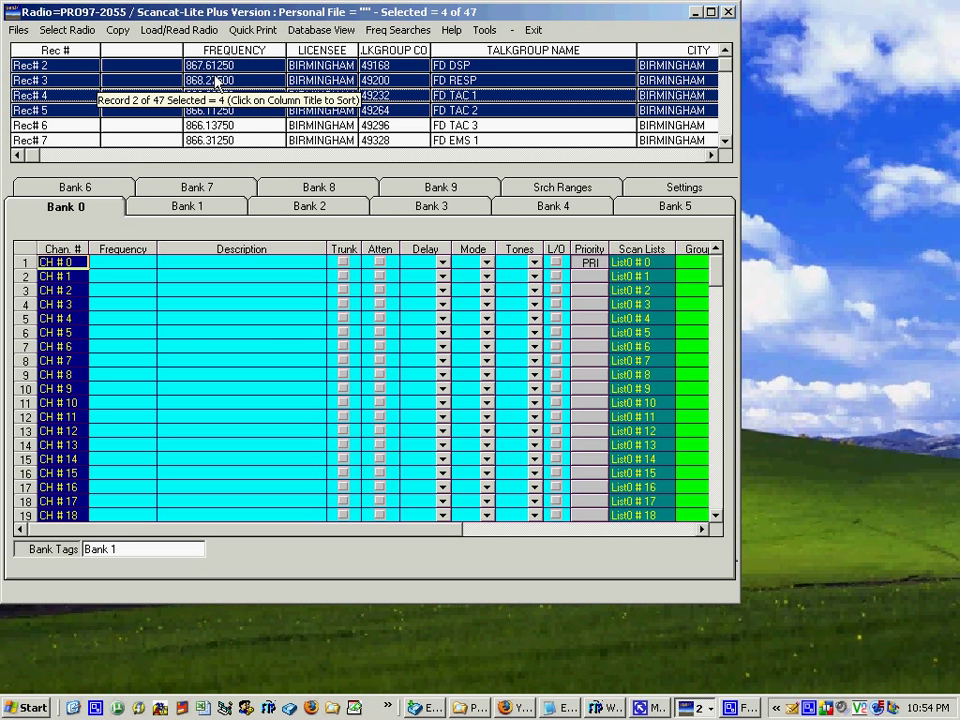
- Select all Birmingham records in the source file and paste their frequencies into Bank 0 starting at CH # 0
{"action": "left_click", "coordinate": [117, 31]}
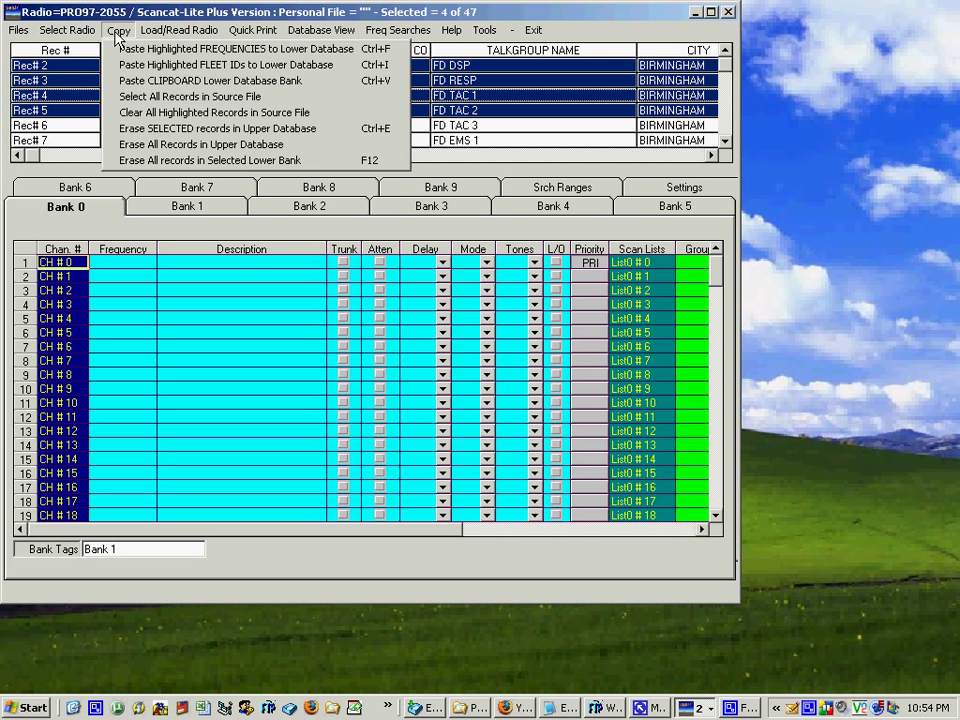
{"action": "left_click", "coordinate": [140, 100]}
{"action": "mouse_move", "coordinate": [728, 80]}
{"action": "left_mouse_down"}
{"action": "mouse_move", "coordinate": [726, 142]}
{"action": "mouse_move", "coordinate": [726, 60]}
{"action": "left_mouse_up"}
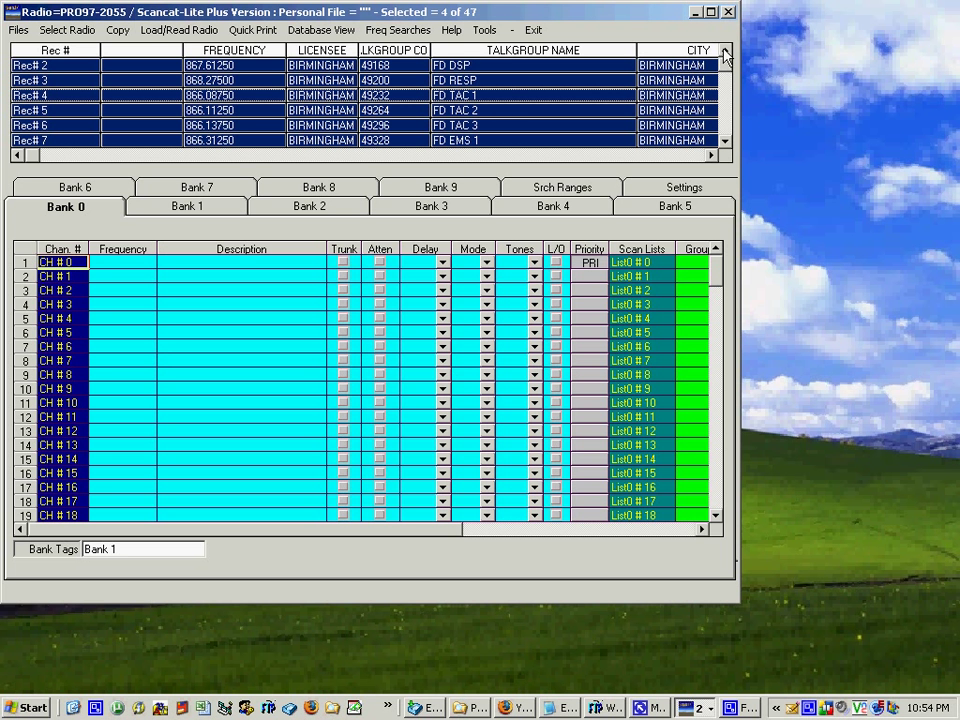
{"action": "left_click", "coordinate": [140, 265]}
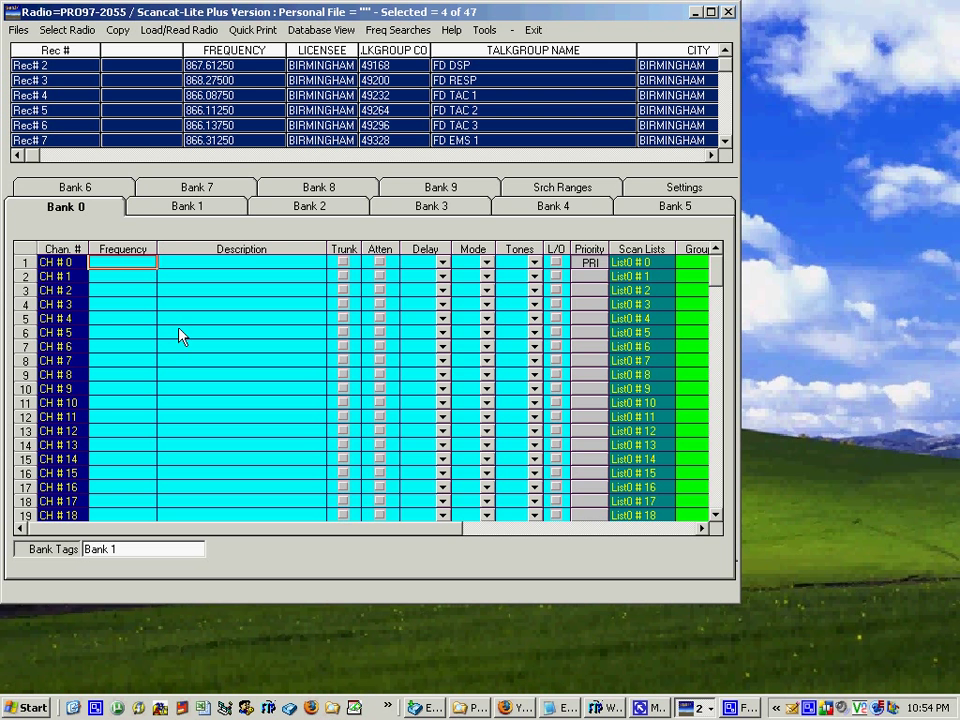
{"action": "left_click", "coordinate": [118, 31]}
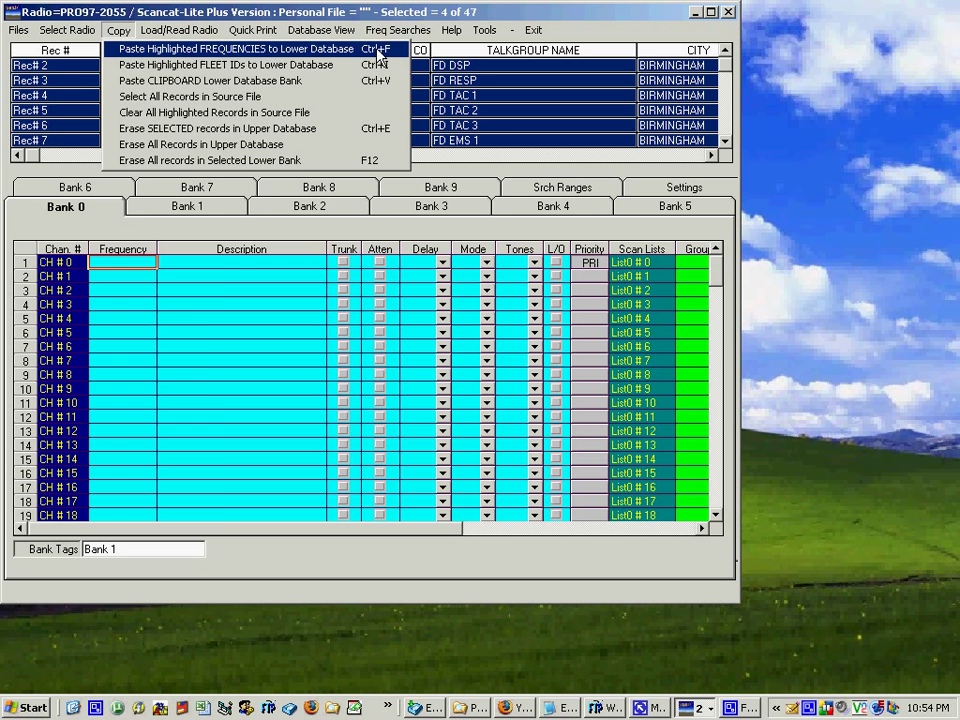
{"action": "left_click", "coordinate": [240, 52]}
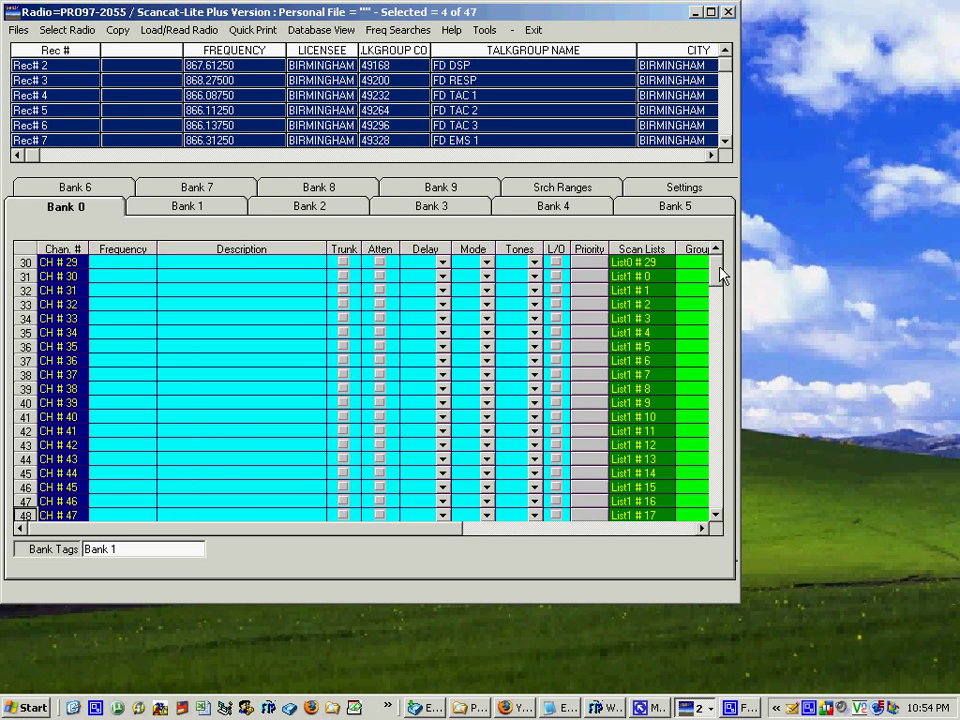
{"action": "left_click_drag", "start_coordinate": [720, 267], "coordinate": [719, 265]}
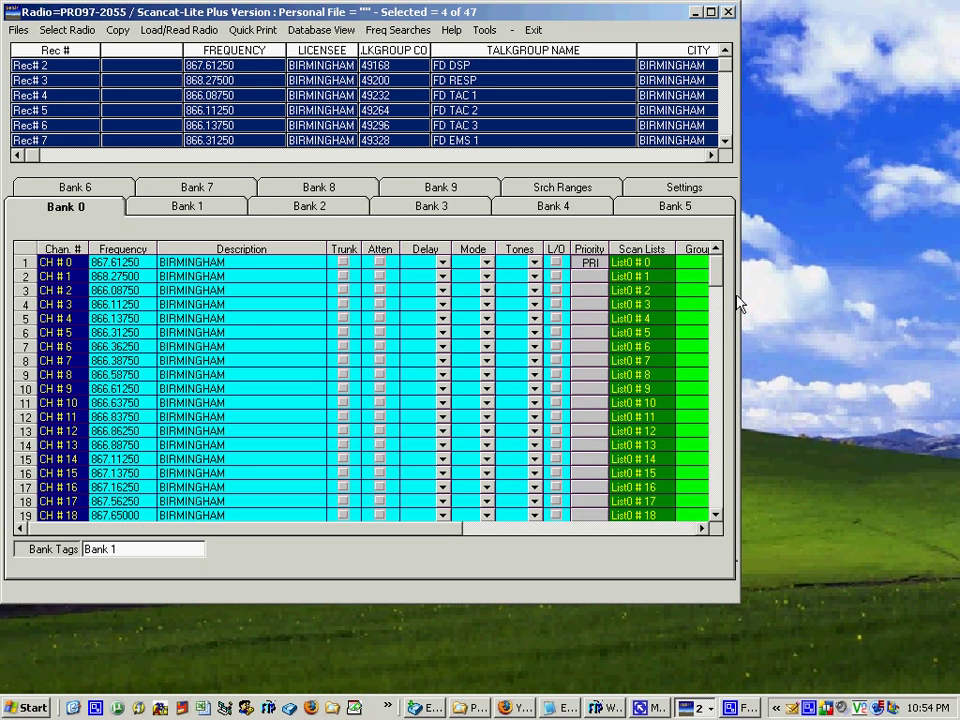
- Paste the highlighted Birmingham fleet IDs into Bank 0's group ID column starting at List0 # 0
{"action": "left_click", "coordinate": [696, 250]}
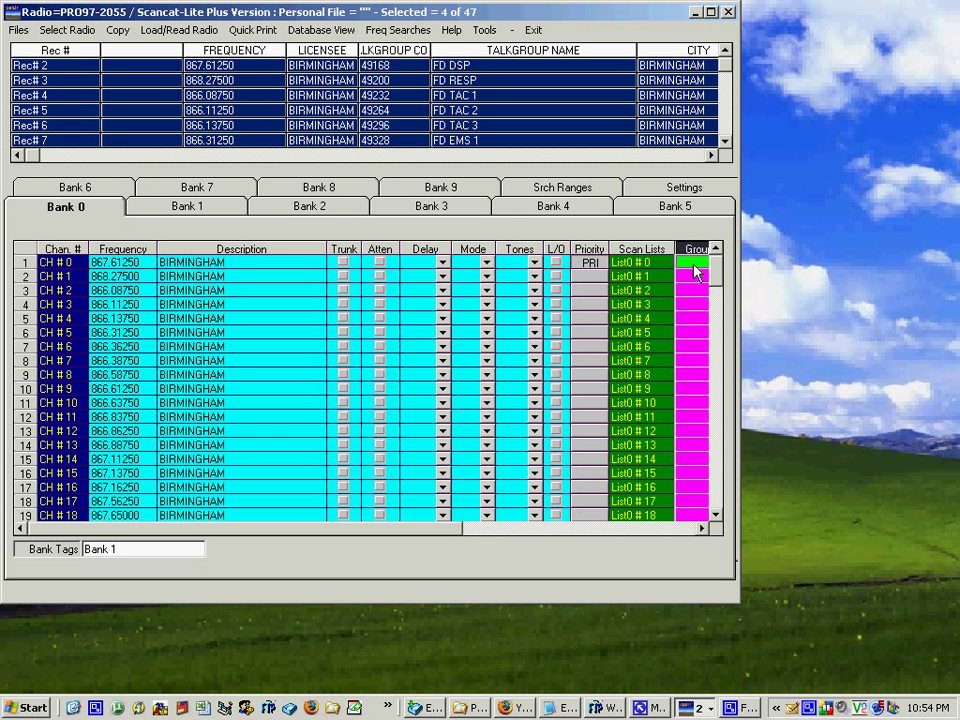
{"action": "left_click", "coordinate": [693, 264]}
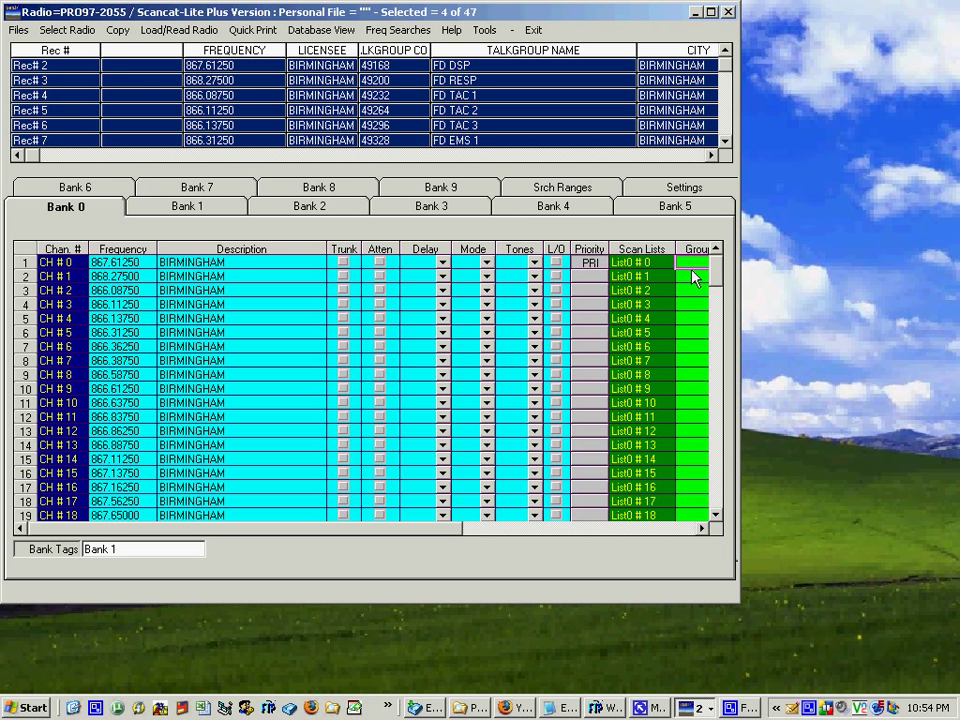
{"action": "left_click", "coordinate": [120, 34]}
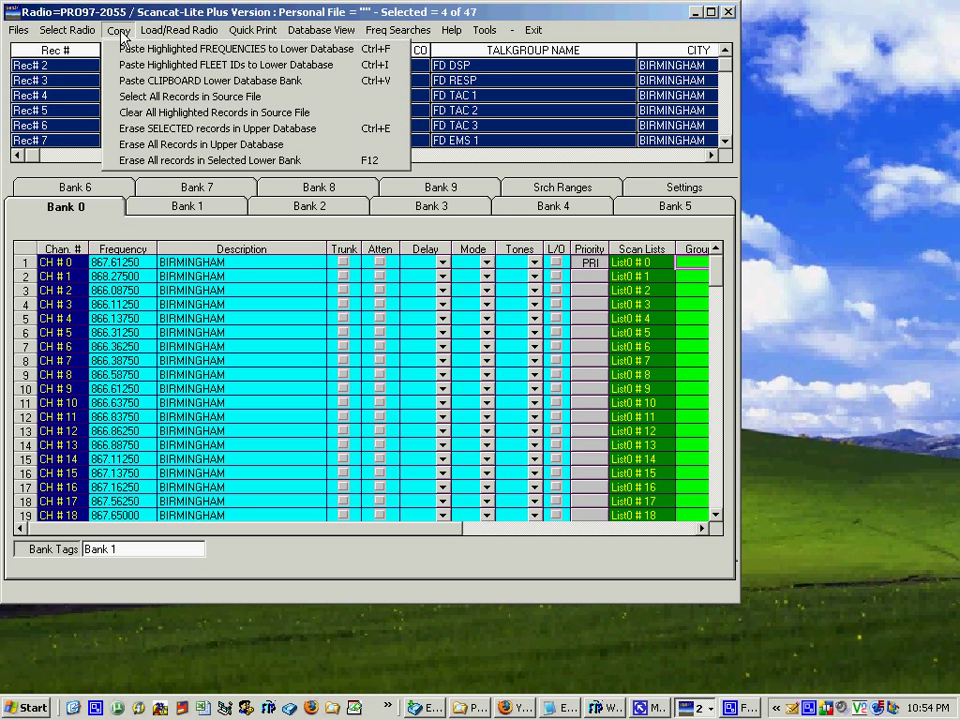
{"action": "left_click", "coordinate": [140, 68]}
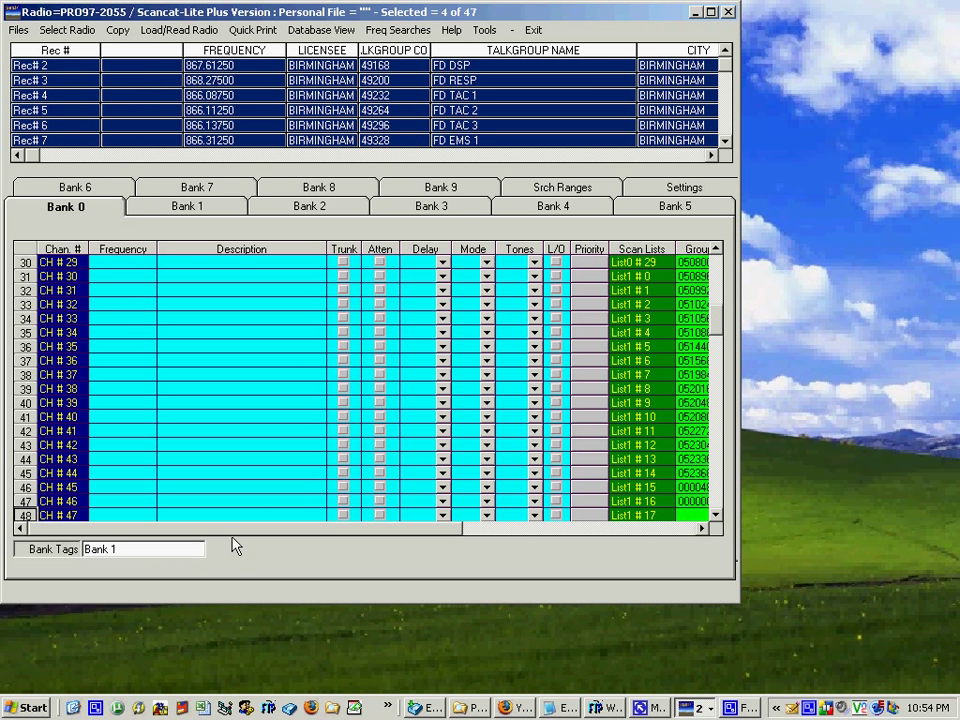
{"action": "left_click", "coordinate": [495, 528]}
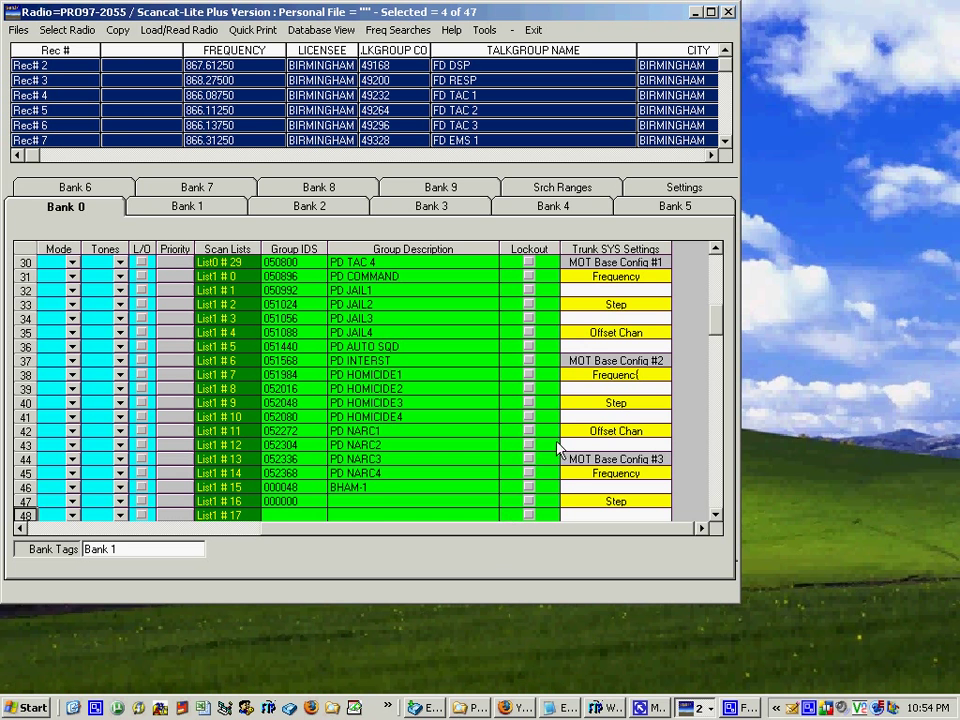
{"action": "left_click_drag", "start_coordinate": [716, 318], "coordinate": [719, 279]}
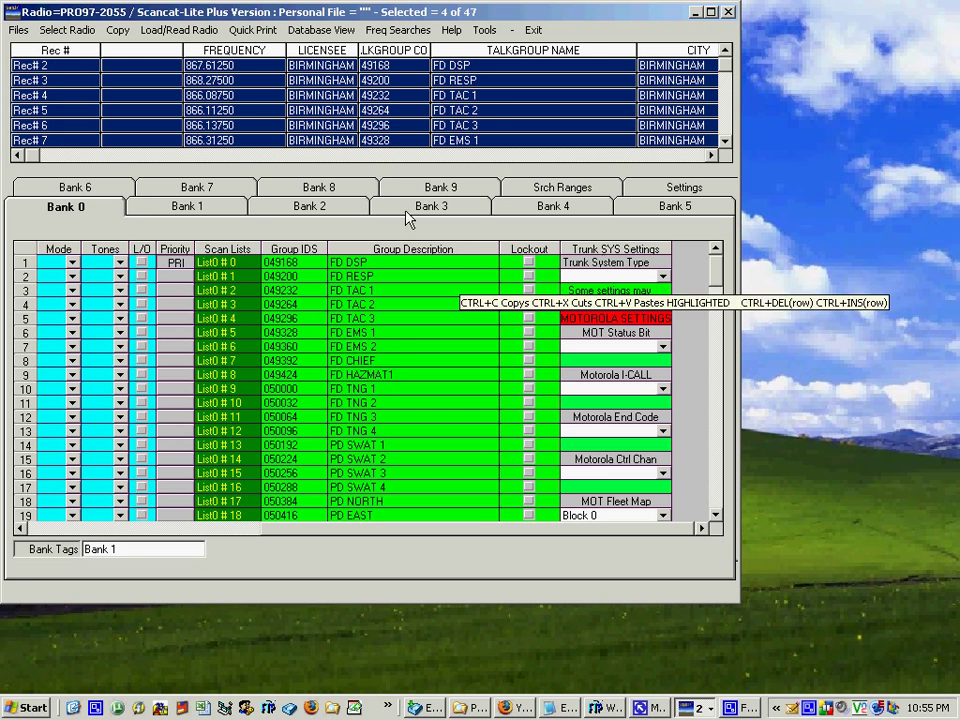
- Check the Birmingham records' system type and set Bank 0's trunk system type to Mot Type II 800
{"action": "left_click_drag", "start_coordinate": [34, 158], "coordinate": [583, 186]}
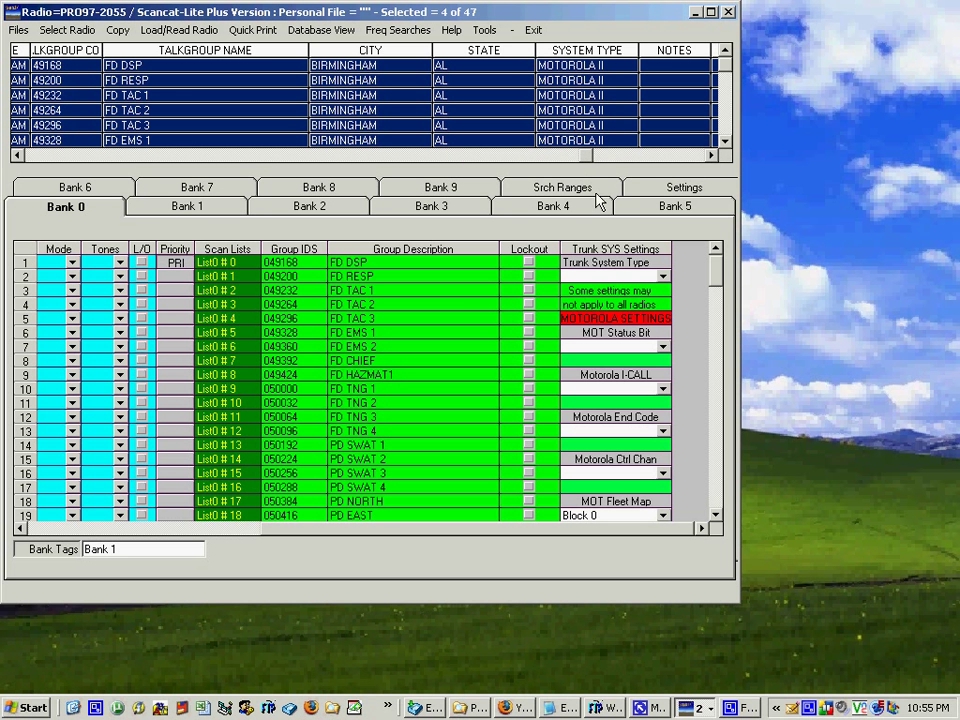
{"action": "left_click", "coordinate": [664, 277]}
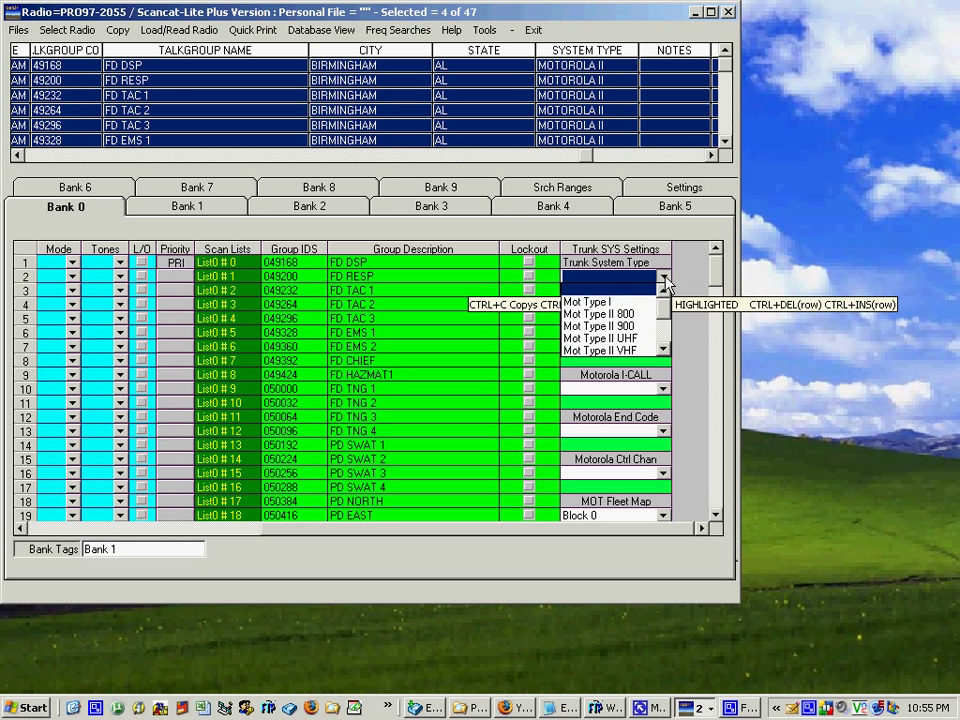
{"action": "left_click", "coordinate": [628, 314]}
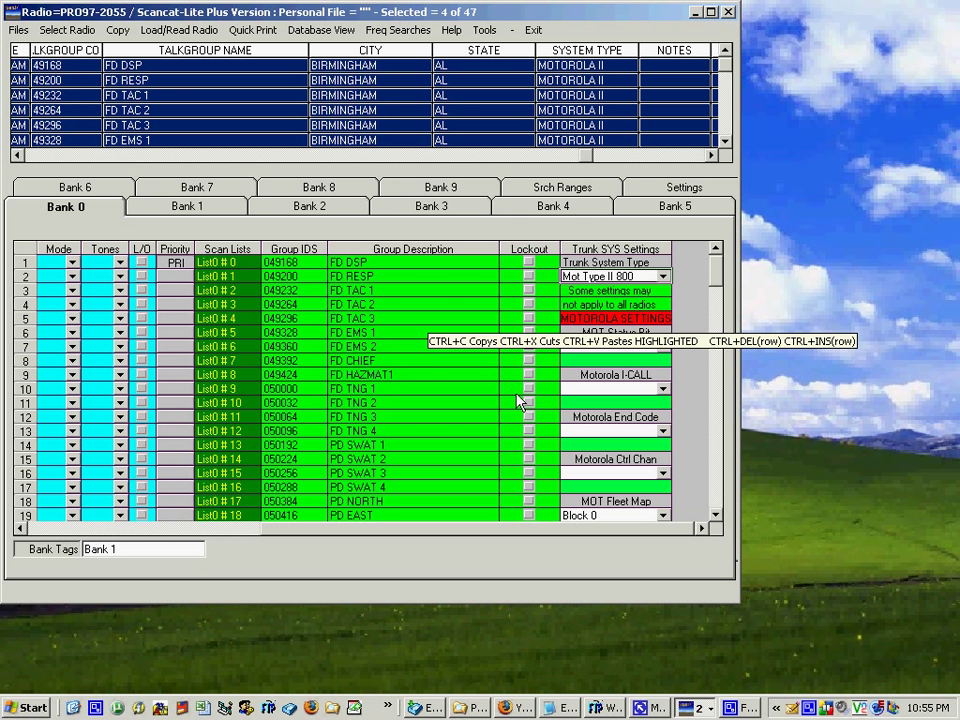
- Switch to Bank 1 and copy the City of Huntsville frequencies and talkgroup IDs from the online search to the upper database
{"action": "left_click", "coordinate": [194, 210]}
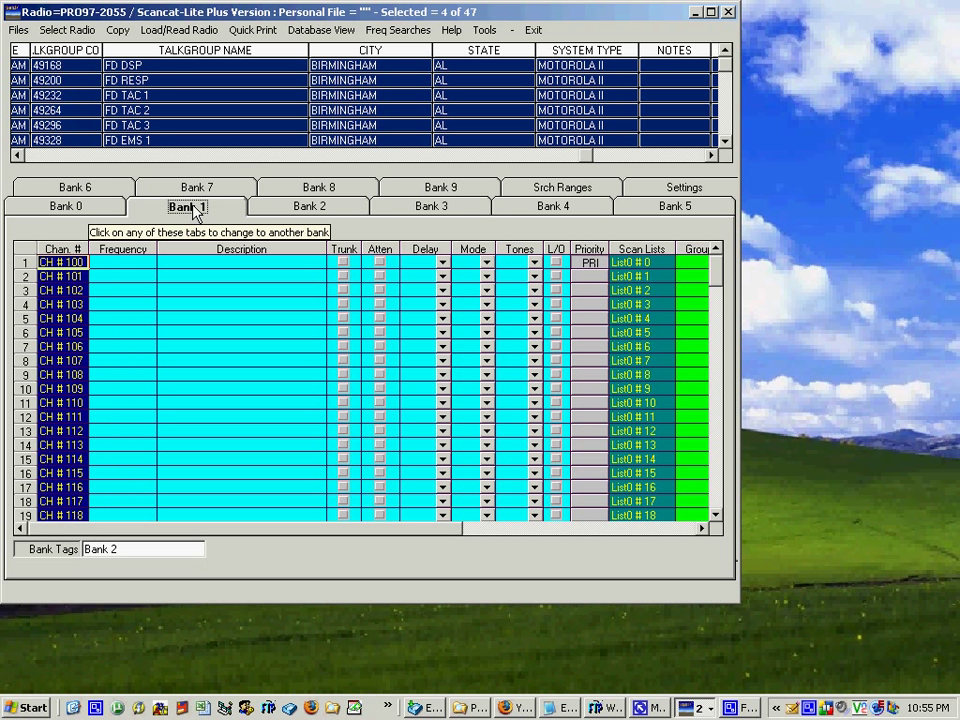
{"action": "left_click", "coordinate": [398, 34]}
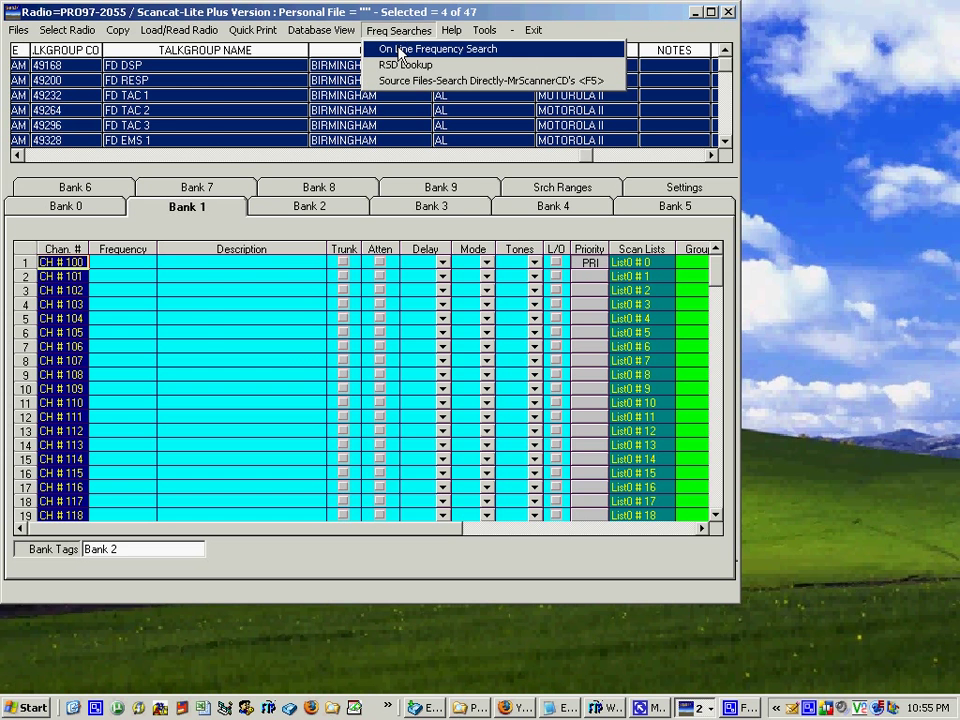
{"action": "left_click", "coordinate": [400, 50]}
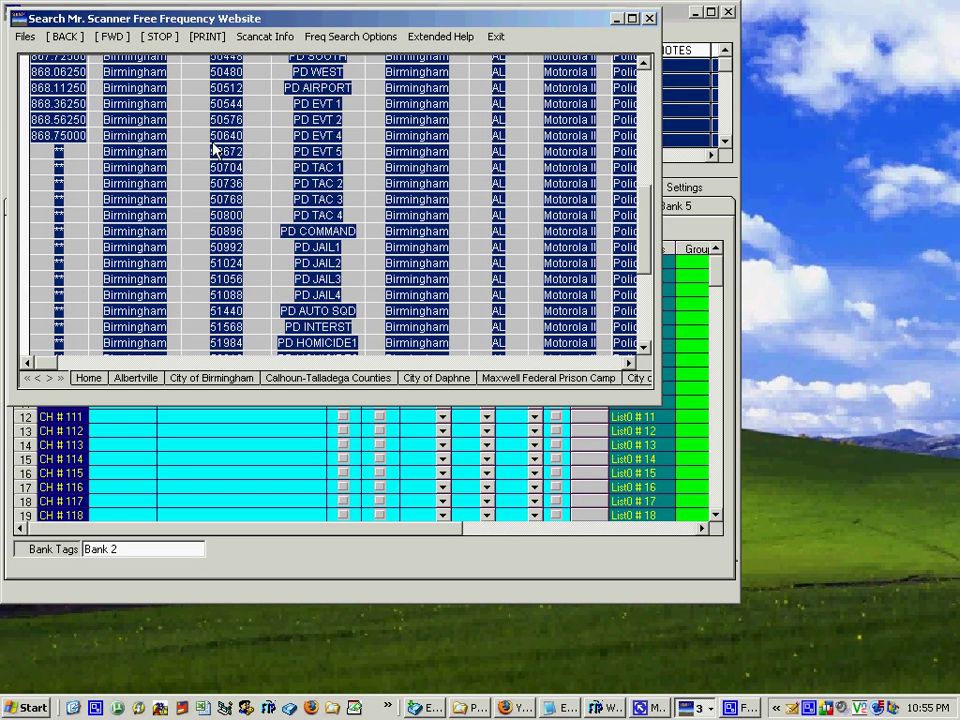
{"action": "left_click", "coordinate": [62, 37]}
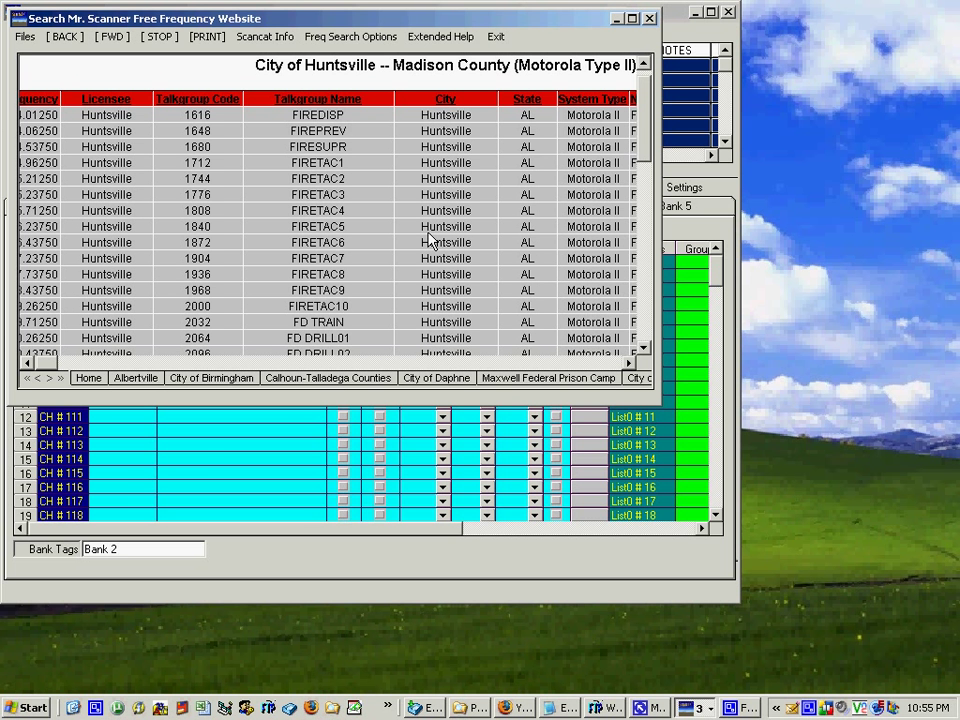
{"action": "left_click", "coordinate": [57, 364]}
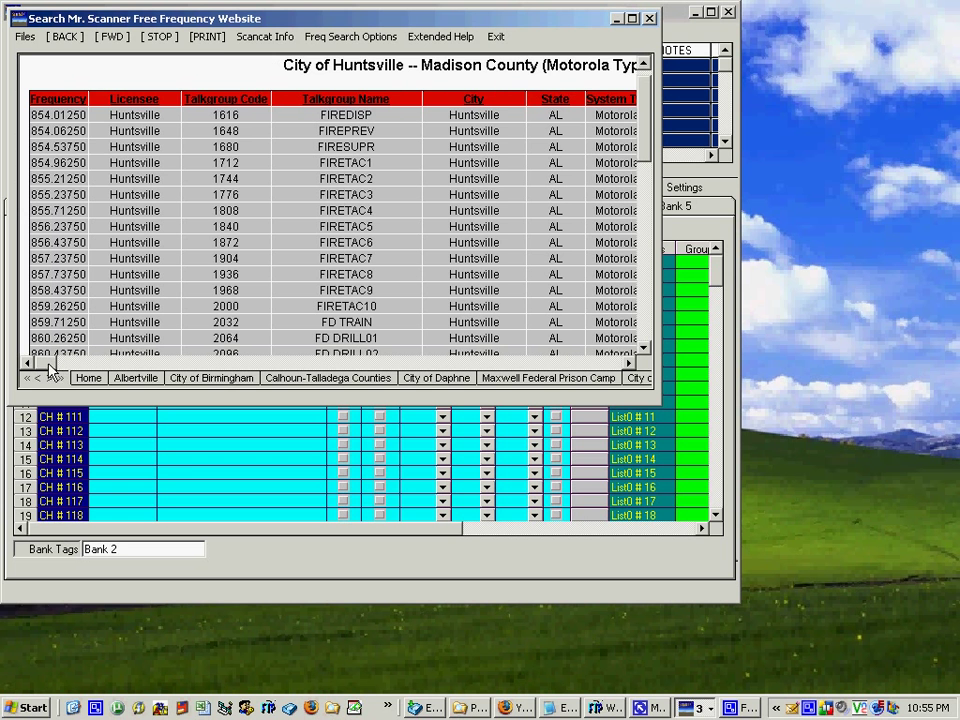
{"action": "left_click", "coordinate": [366, 40]}
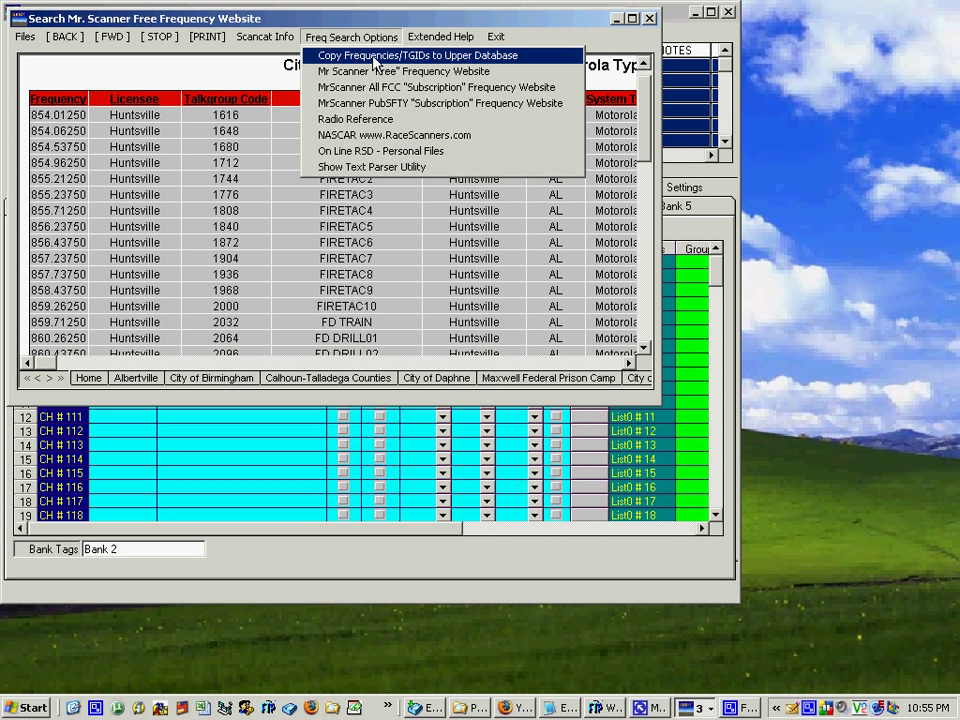
{"action": "left_click", "coordinate": [373, 57]}
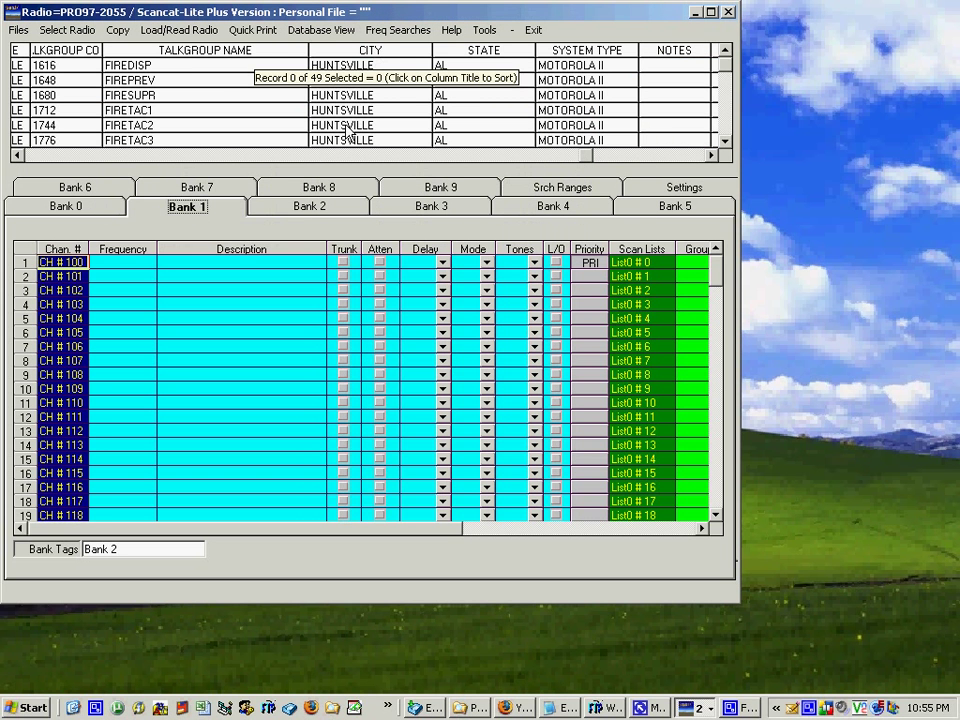
- Select all Huntsville records in the source file and paste their frequencies into Bank 1 starting at CH # 100
{"action": "left_click", "coordinate": [118, 31]}
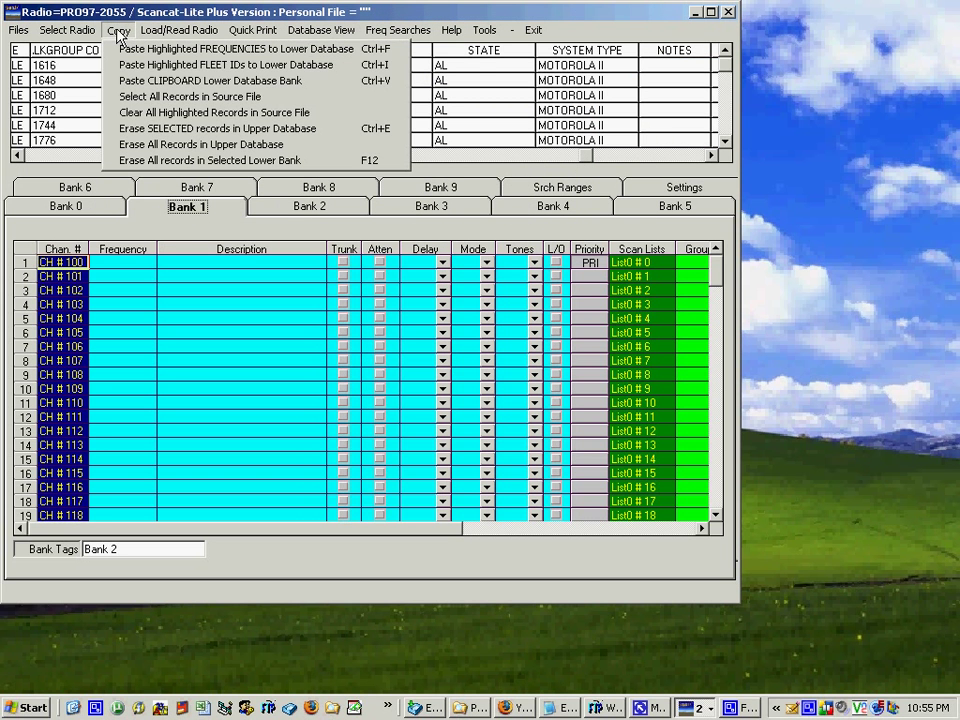
{"action": "left_click", "coordinate": [140, 96]}
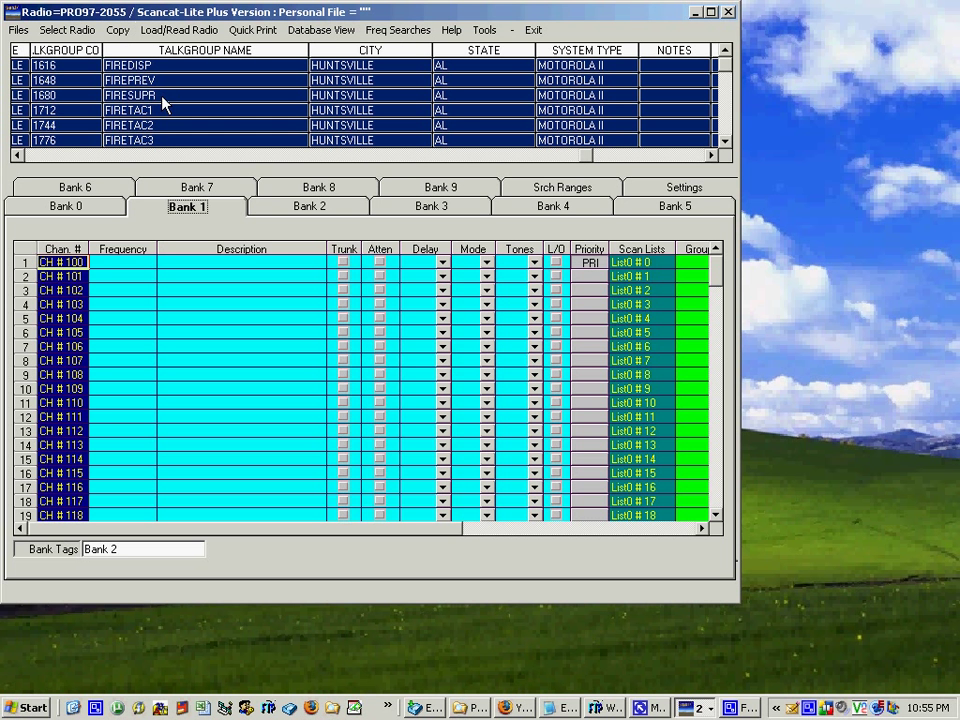
{"action": "left_click", "coordinate": [133, 260]}
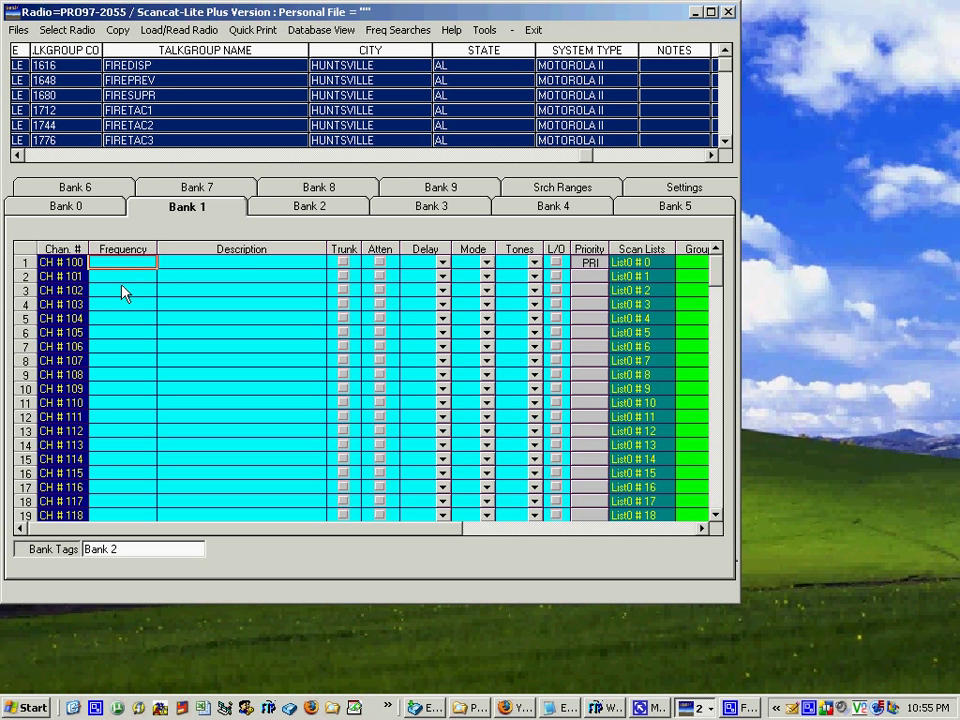
{"action": "left_click", "coordinate": [118, 31]}
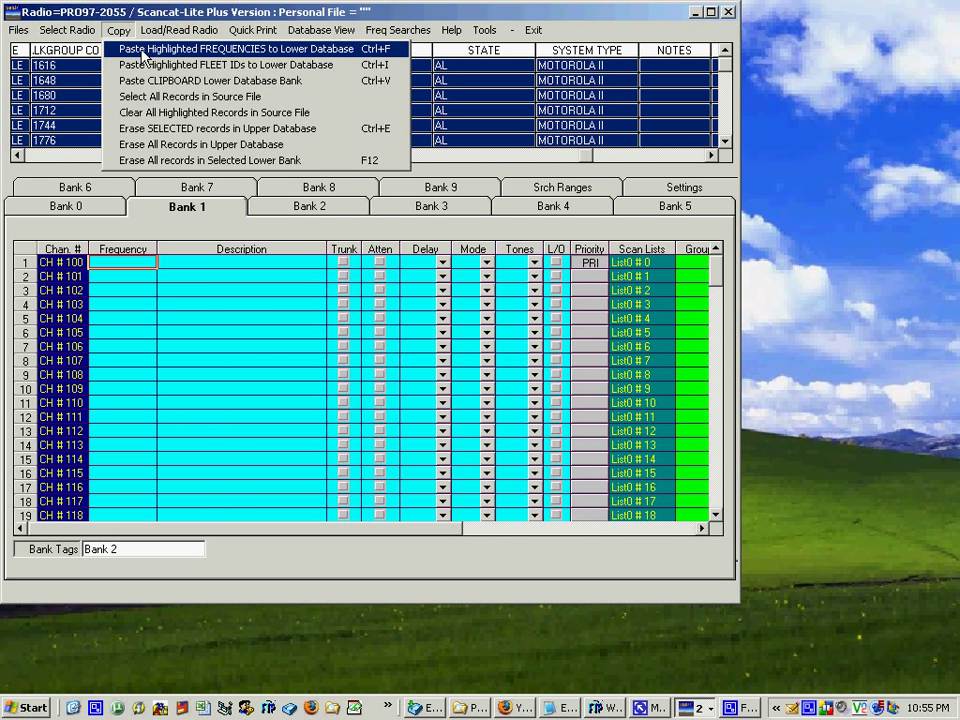
{"action": "left_click", "coordinate": [143, 50]}
- Paste the highlighted Huntsville fleet IDs into Bank 1's group ID column starting at List0 # 0
{"action": "left_click_drag", "start_coordinate": [719, 340], "coordinate": [711, 279]}
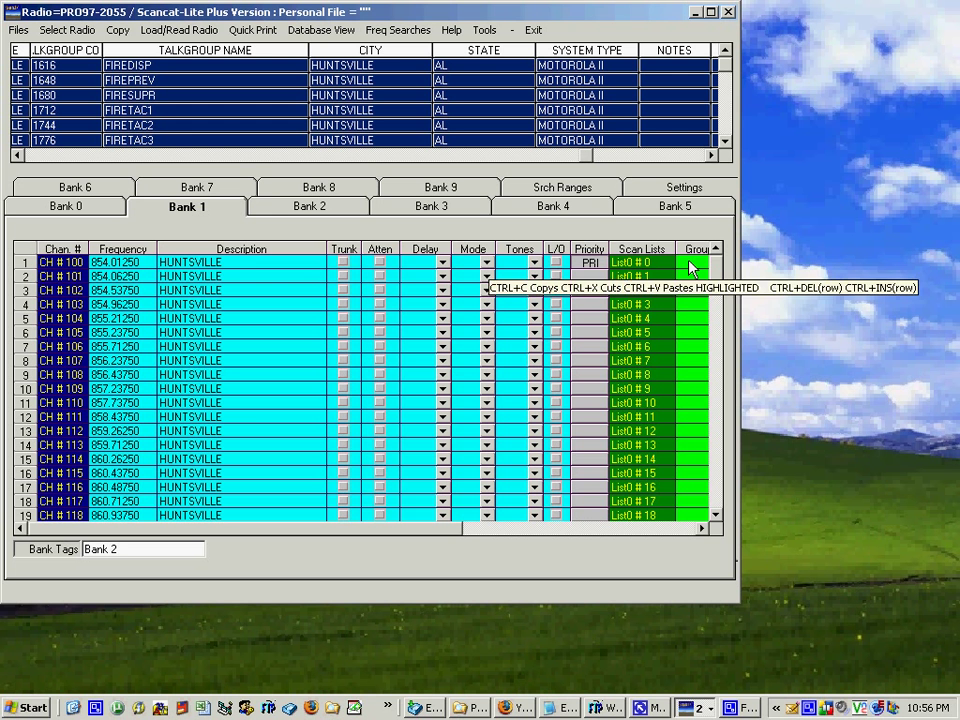
{"action": "left_click", "coordinate": [689, 261]}
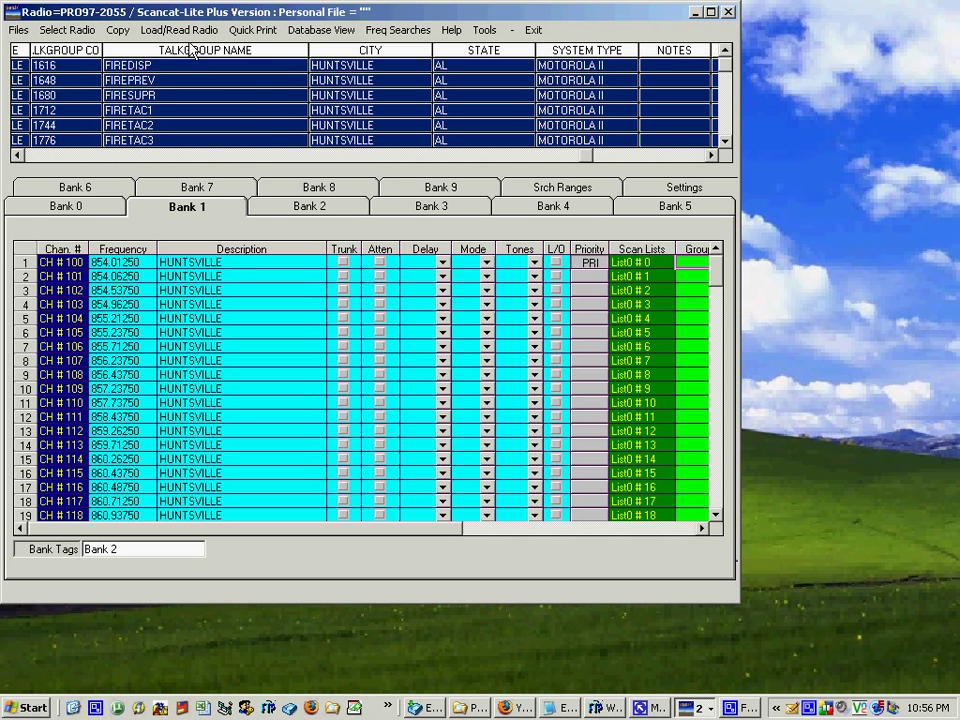
{"action": "left_click", "coordinate": [134, 33]}
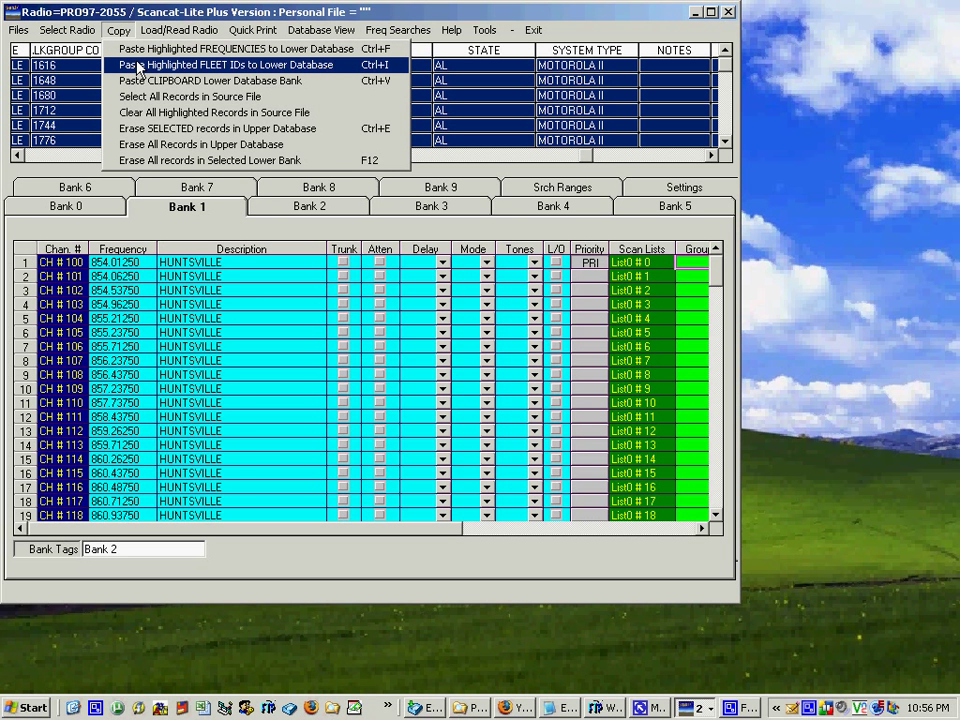
{"action": "left_click", "coordinate": [139, 66]}
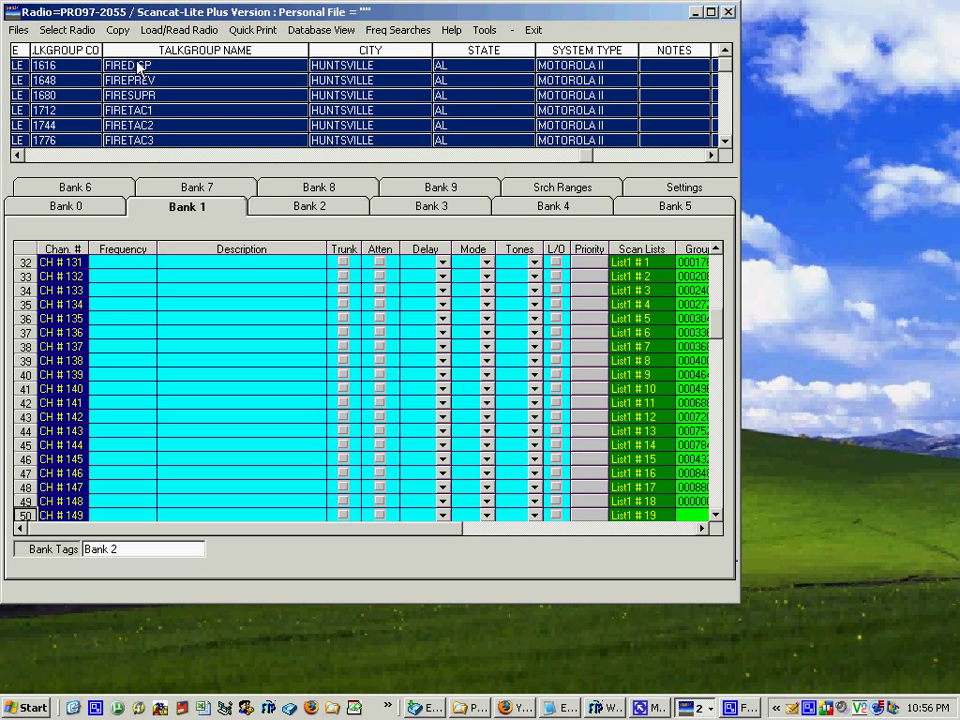
- Set Bank 1's trunk system type to Mot Type II 800
{"action": "left_click_drag", "start_coordinate": [190, 527], "coordinate": [540, 582]}
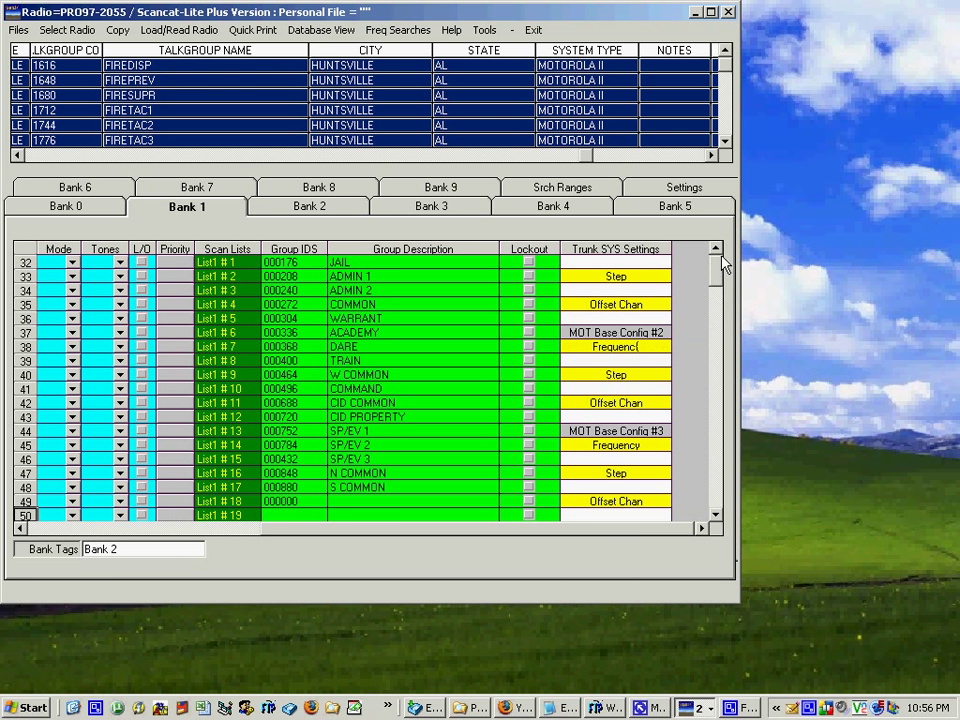
{"action": "scroll", "coordinate": [724, 265], "scroll_direction": "up", "scroll_amount": 10}
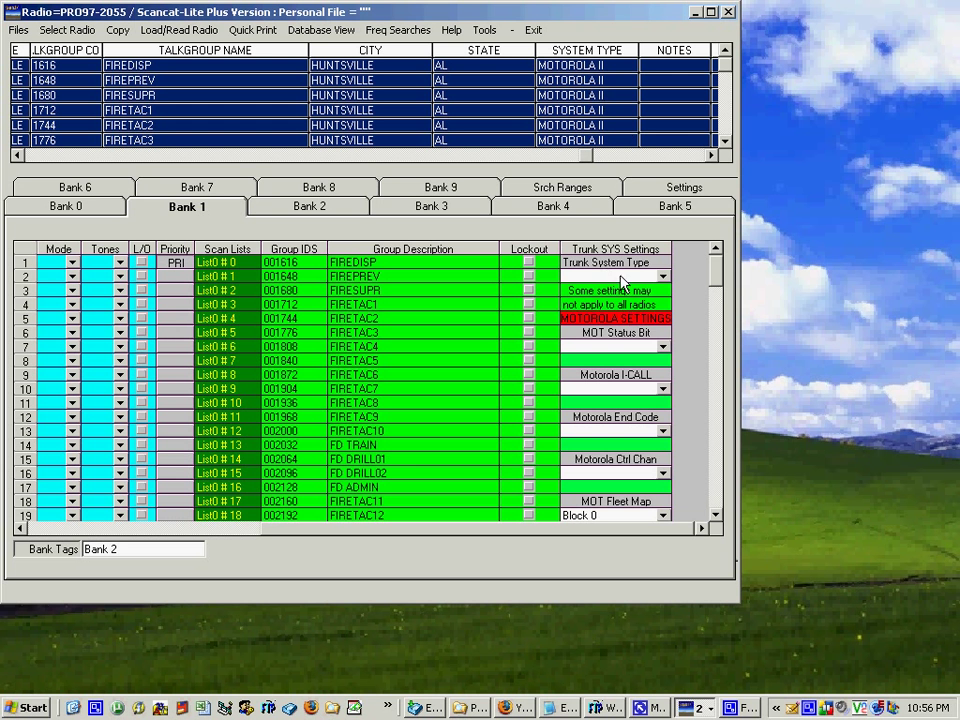
{"action": "left_click", "coordinate": [663, 281]}
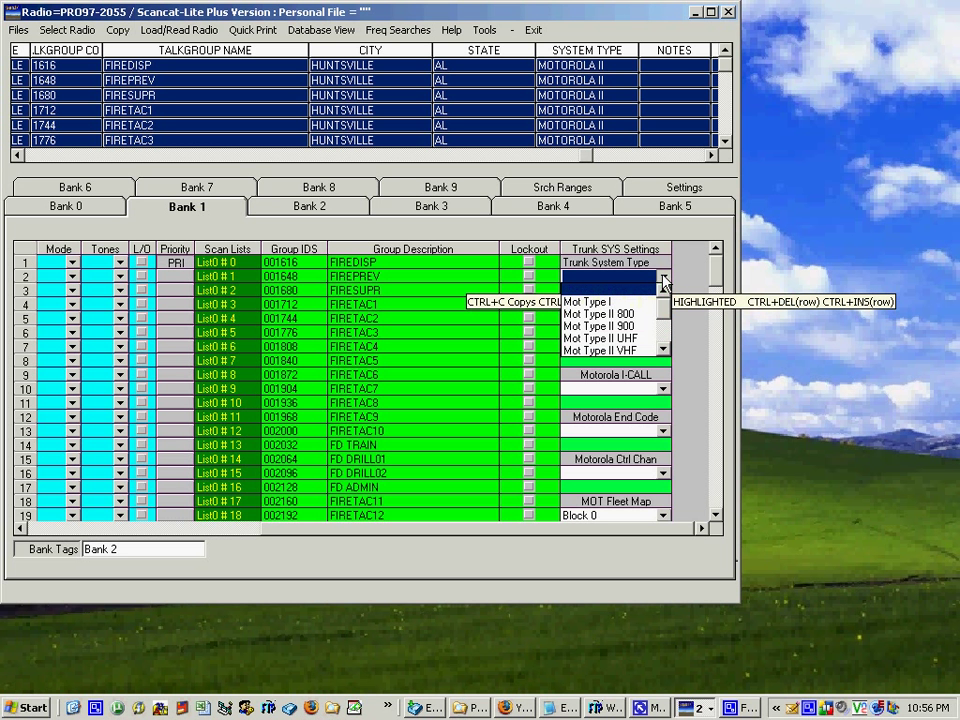
{"action": "left_click", "coordinate": [641, 320]}
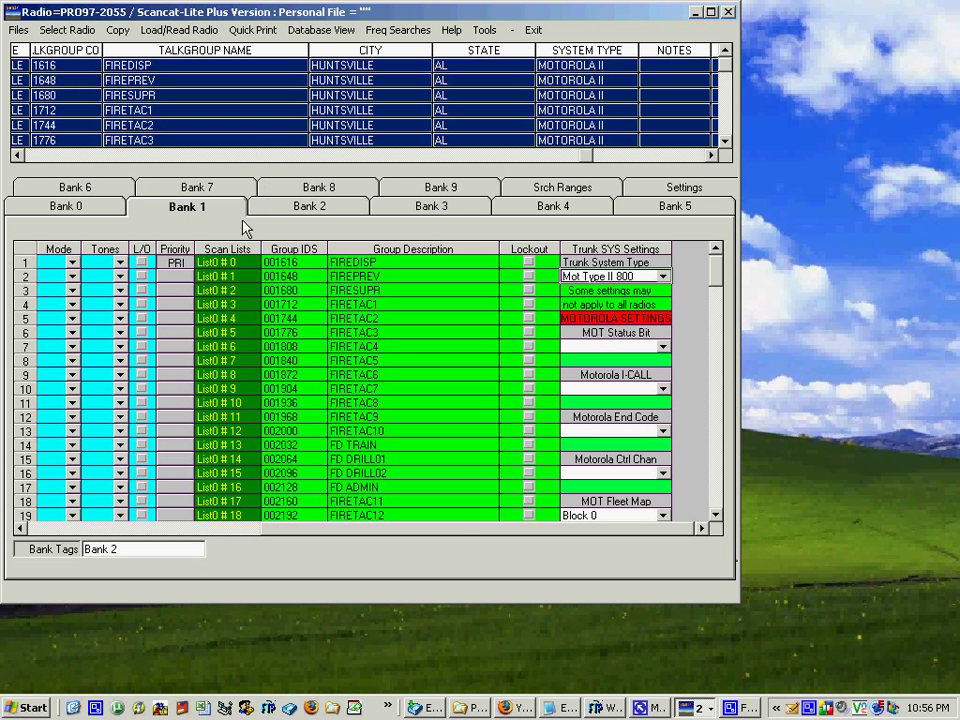
- Switch to Bank 2 and check the State of Alabama frequencies in the online frequency search, returning to the Alabama system list
{"action": "left_click", "coordinate": [313, 208]}
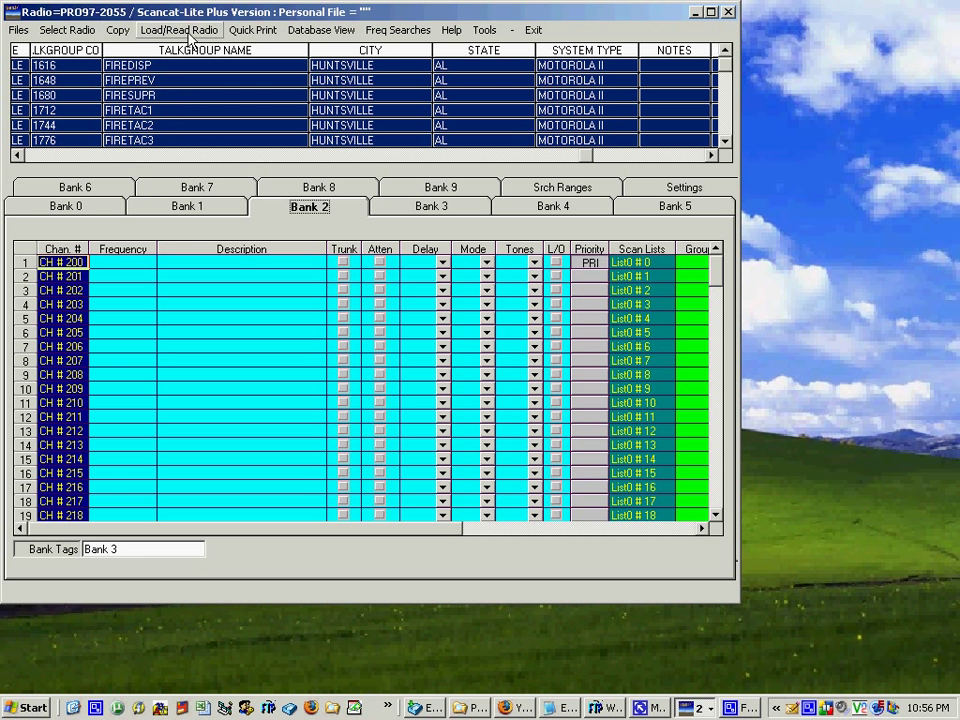
{"action": "left_click", "coordinate": [401, 32]}
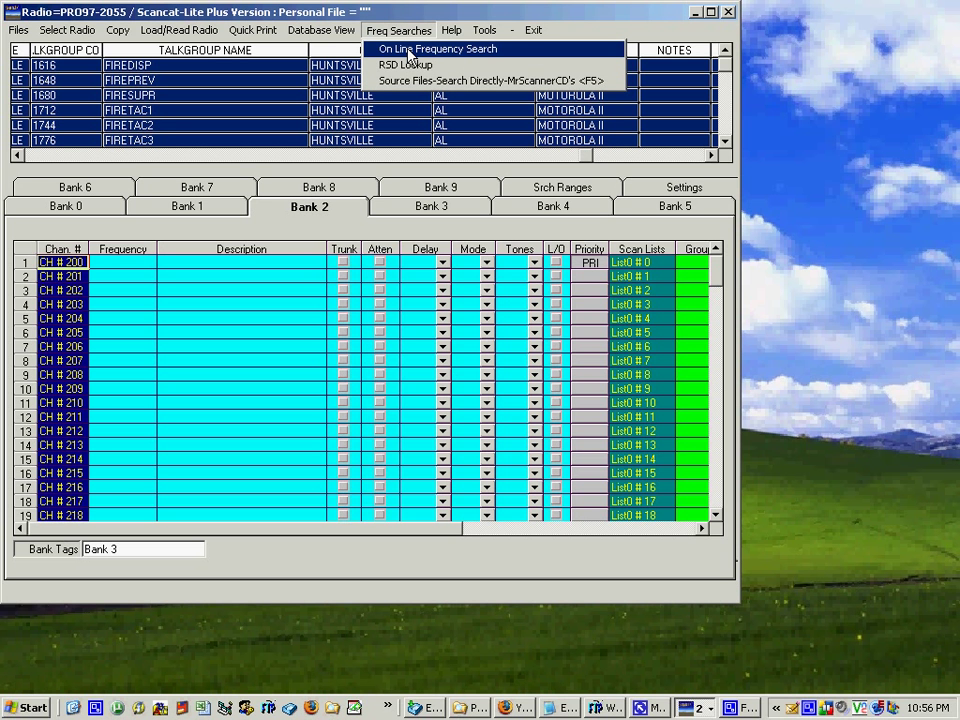
{"action": "left_click", "coordinate": [409, 50]}
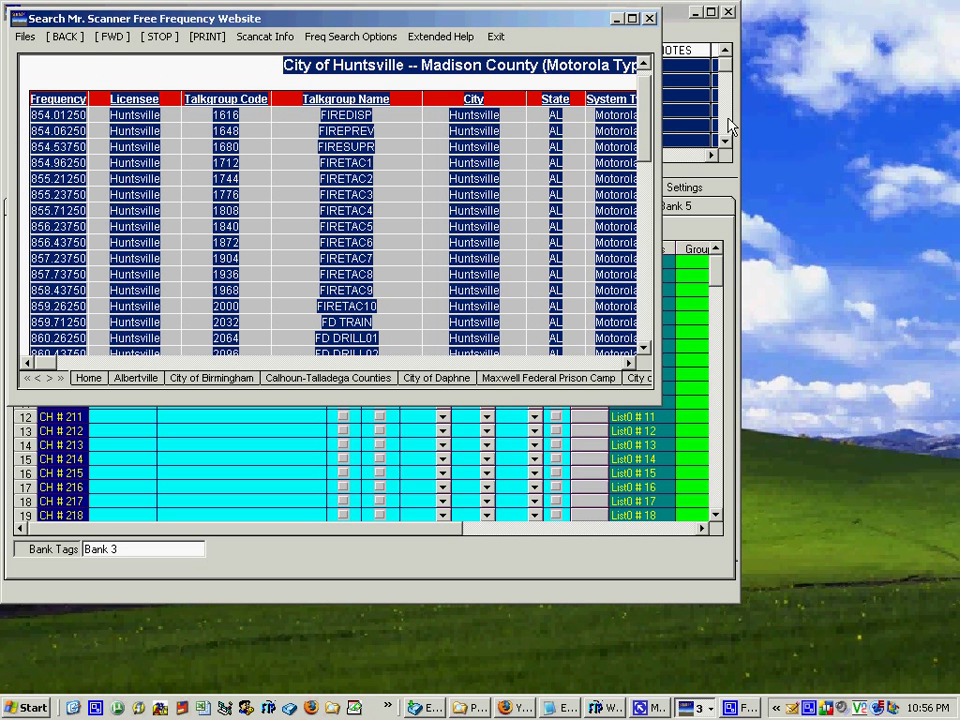
{"action": "left_click", "coordinate": [64, 38]}
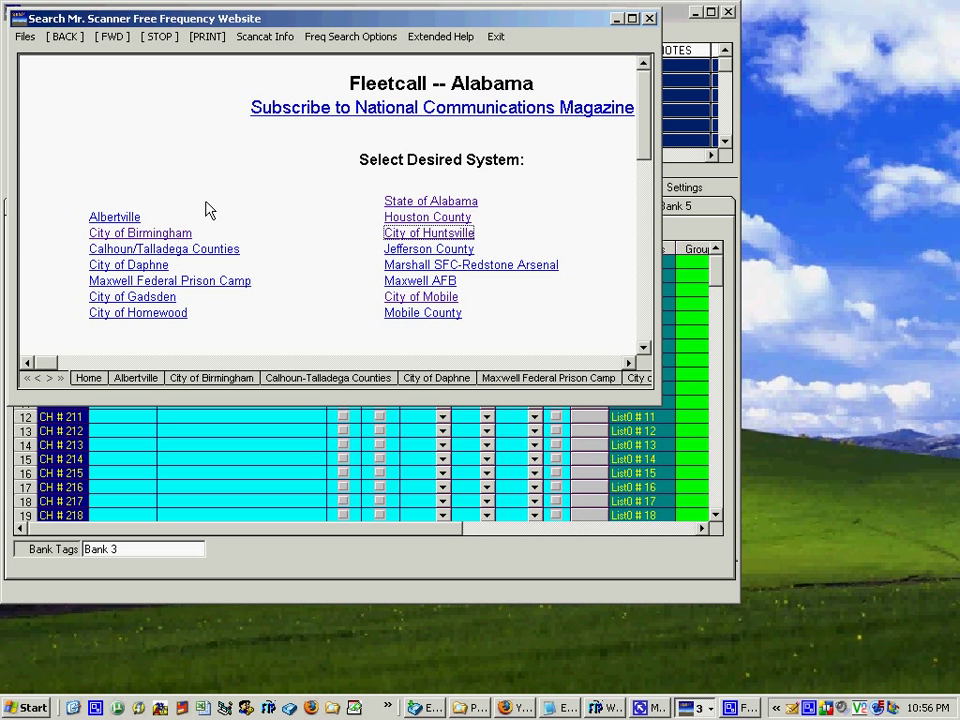
{"action": "left_click", "coordinate": [420, 204]}
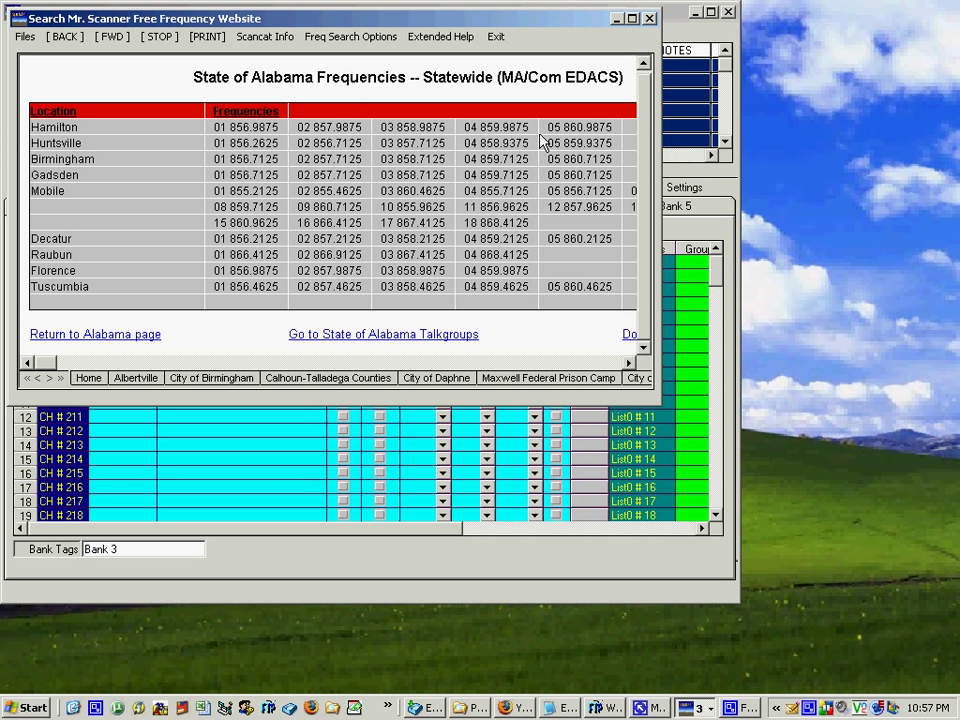
{"action": "left_click", "coordinate": [64, 36]}
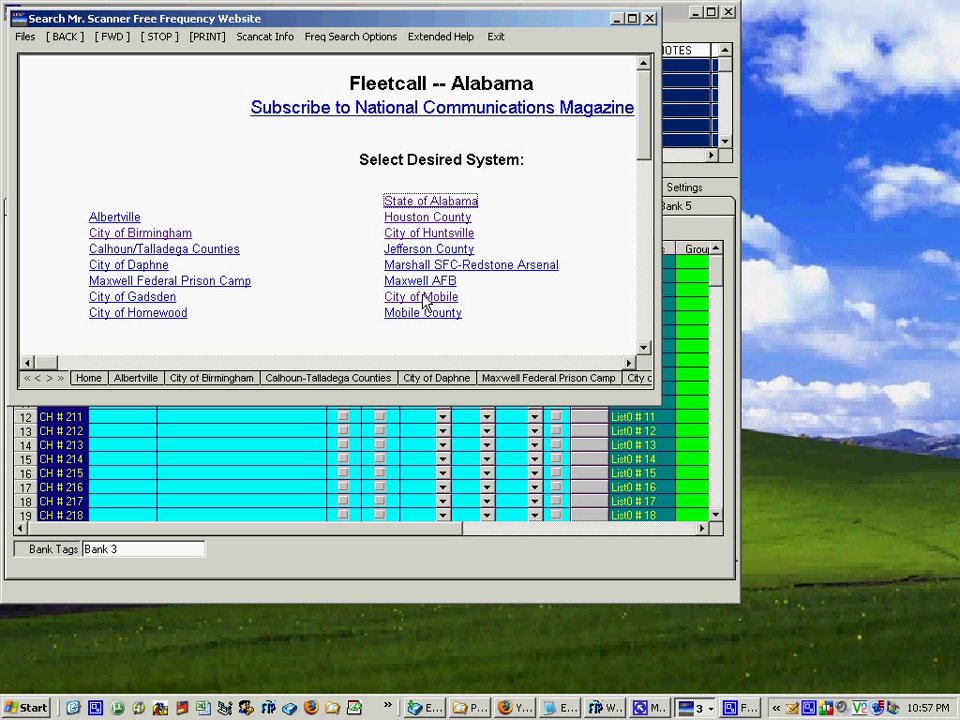
- Open the City of Mobile system and copy its frequencies and talkgroup IDs to the upper database
{"action": "left_click", "coordinate": [425, 299]}
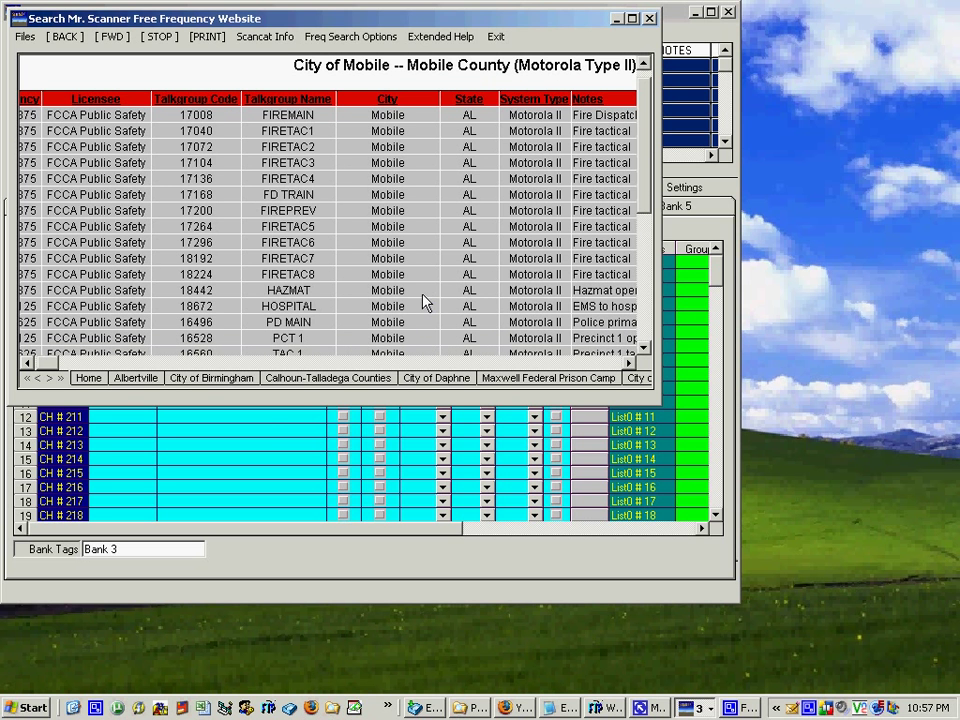
{"action": "left_click", "coordinate": [52, 364]}
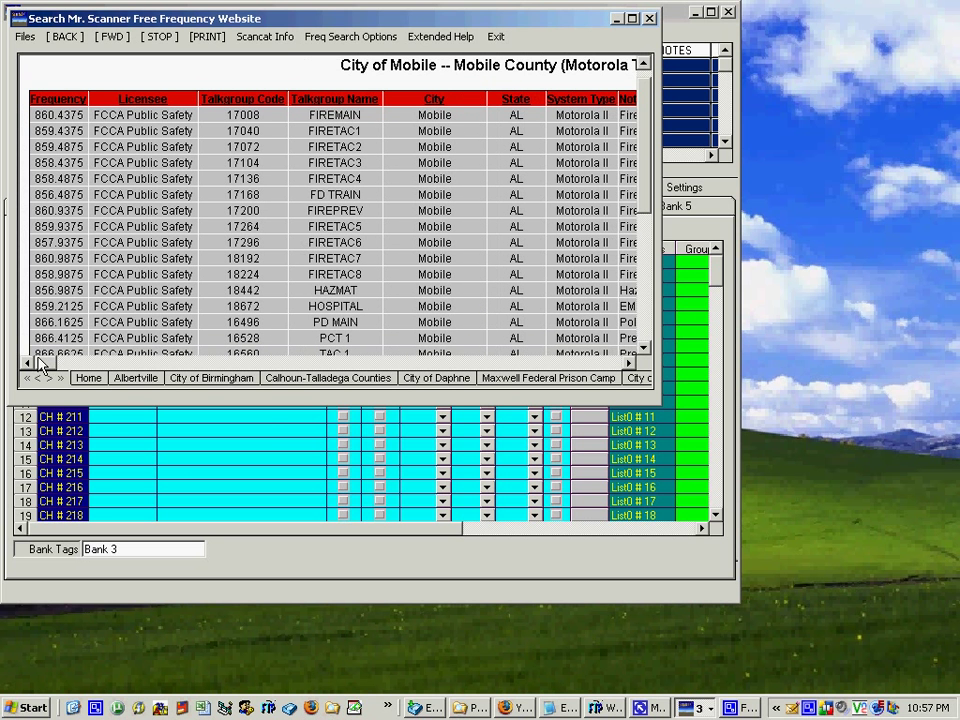
{"action": "mouse_move", "coordinate": [645, 125]}
{"action": "left_mouse_down"}
{"action": "mouse_move", "coordinate": [645, 235]}
{"action": "mouse_move", "coordinate": [645, 140]}
{"action": "left_mouse_up"}
{"action": "left_click", "coordinate": [340, 37]}
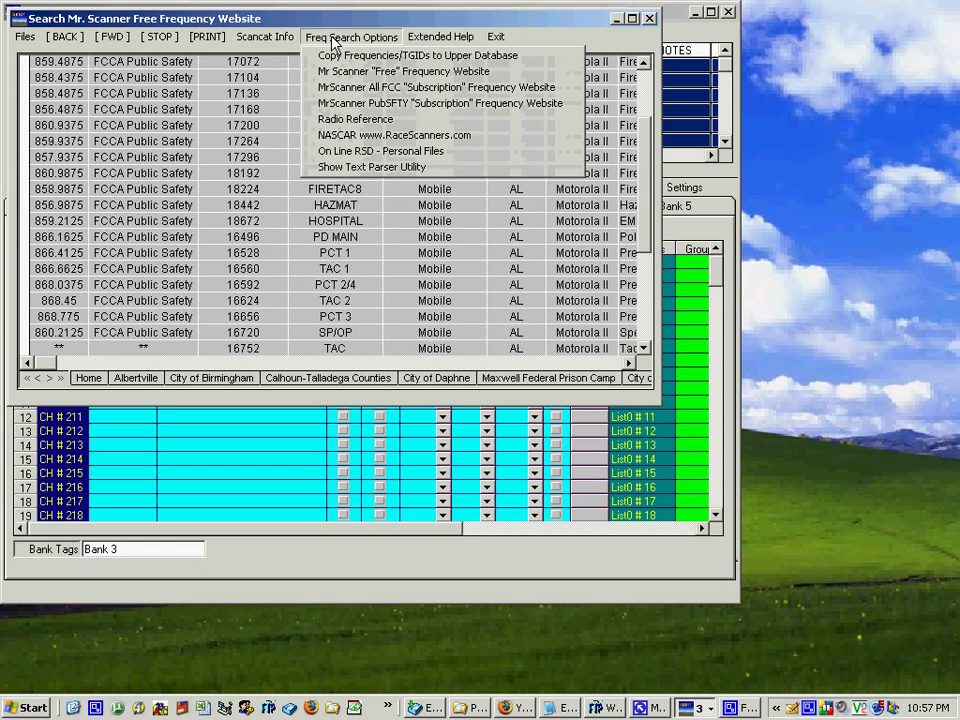
{"action": "left_click", "coordinate": [348, 62]}
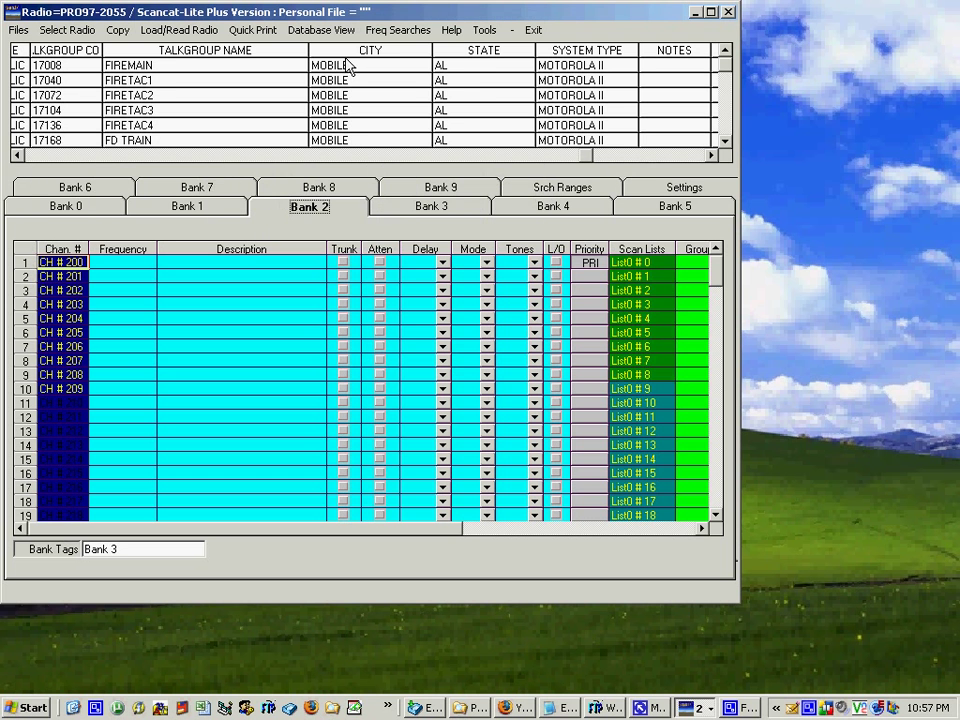
- Select all Mobile records in the source file and paste their frequencies into Bank 2 starting at CH # 200
{"action": "left_click", "coordinate": [120, 37]}
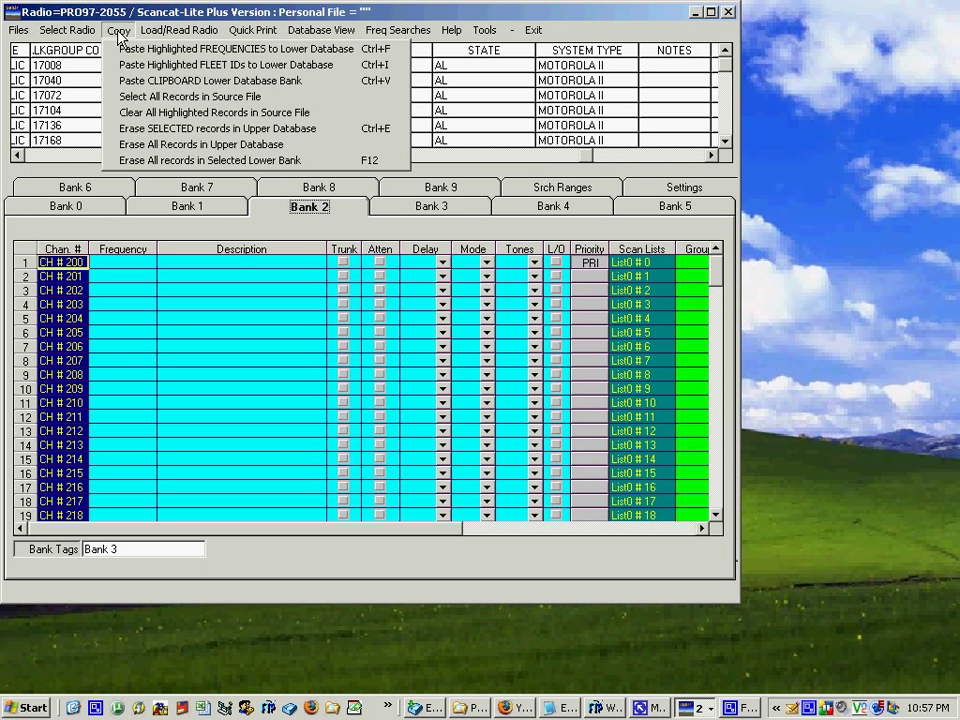
{"action": "left_click", "coordinate": [135, 97]}
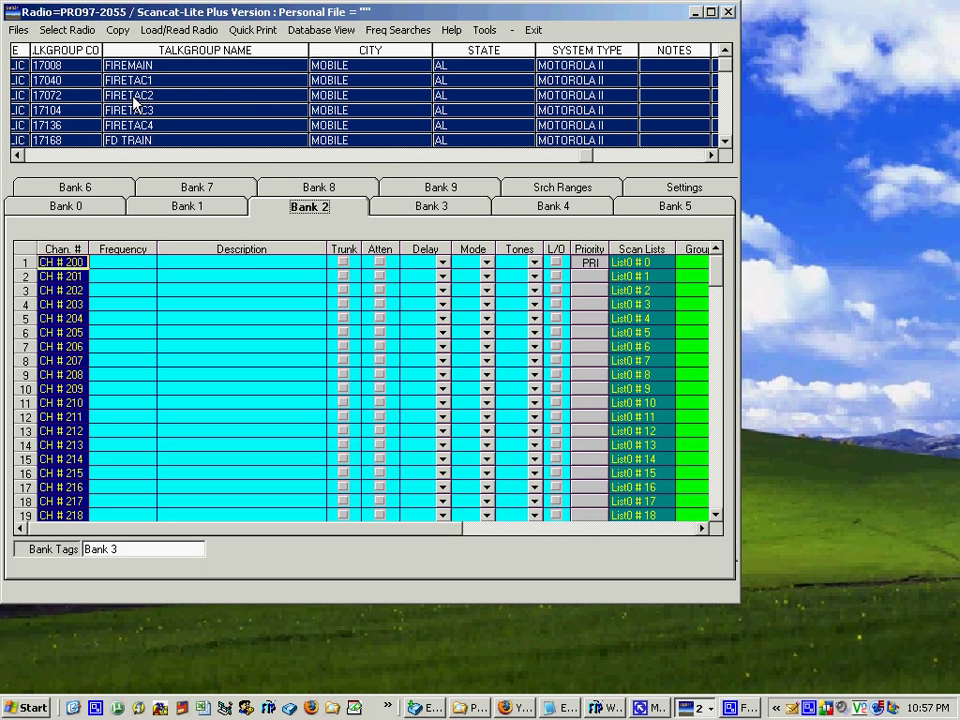
{"action": "left_click", "coordinate": [149, 266]}
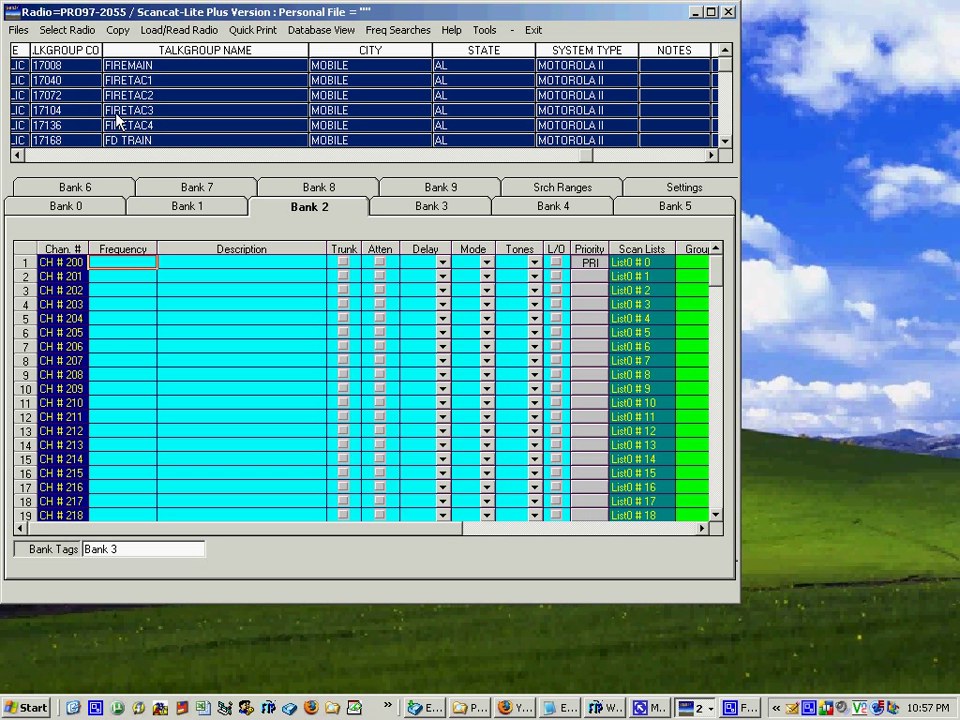
{"action": "left_click", "coordinate": [119, 31]}
{"action": "left_click", "coordinate": [136, 49]}
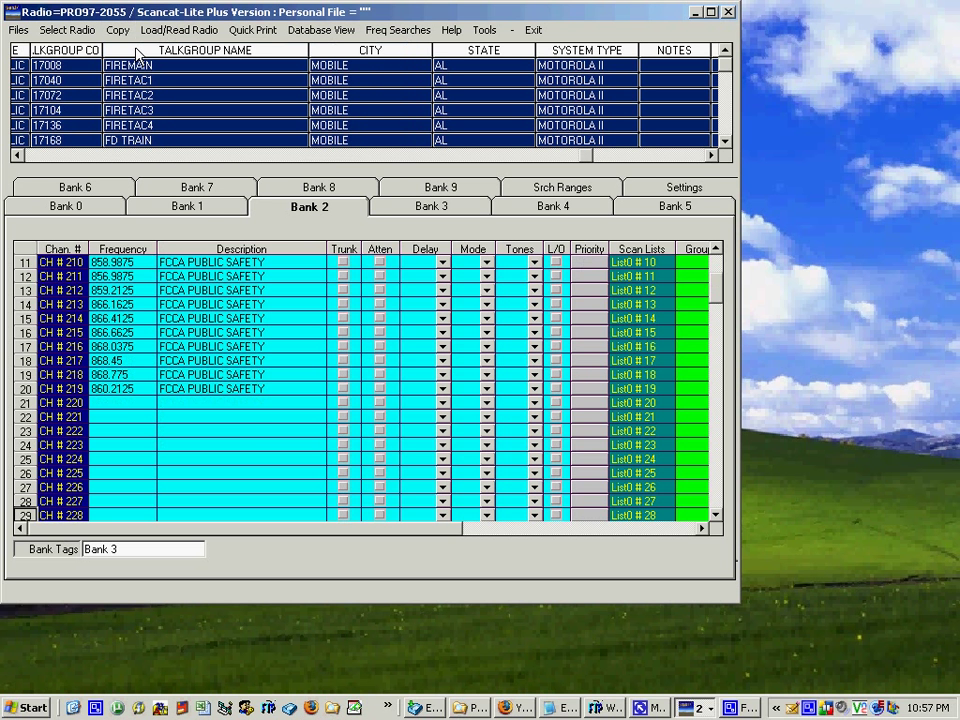
- Paste the highlighted Mobile fleet IDs into Bank 2's group ID column starting at List0 # 10
{"action": "left_click", "coordinate": [699, 265]}
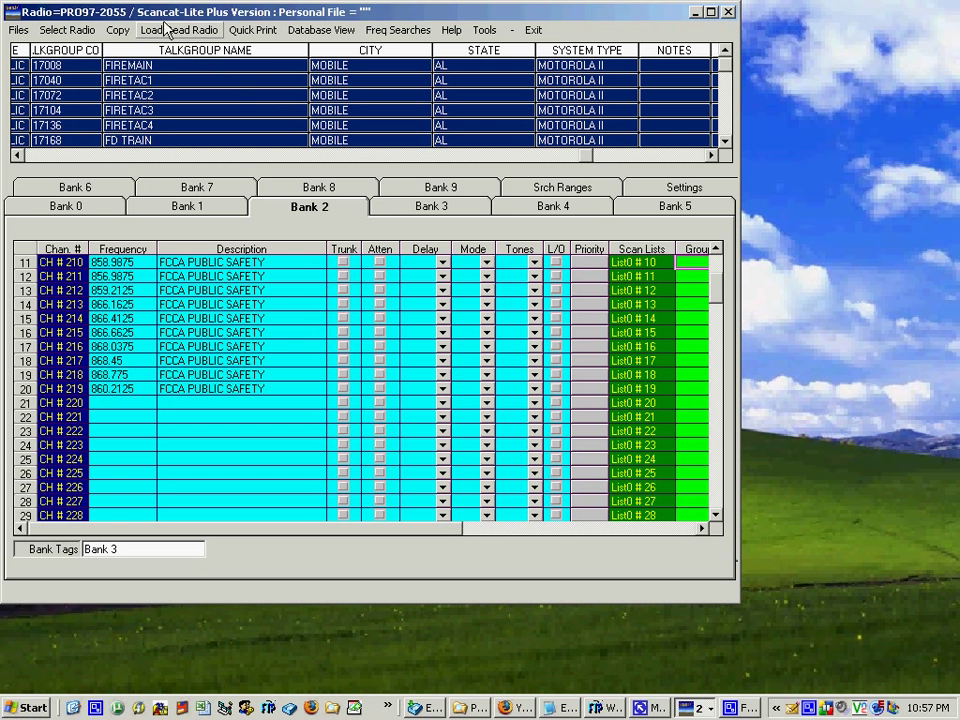
{"action": "left_click", "coordinate": [118, 30]}
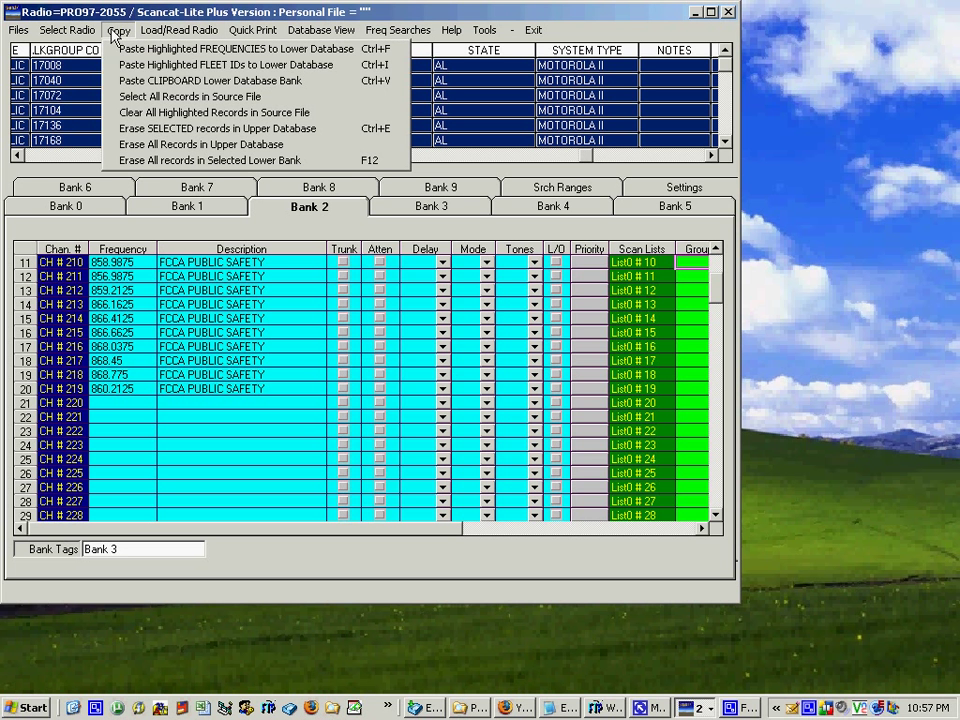
{"action": "left_click", "coordinate": [168, 66]}
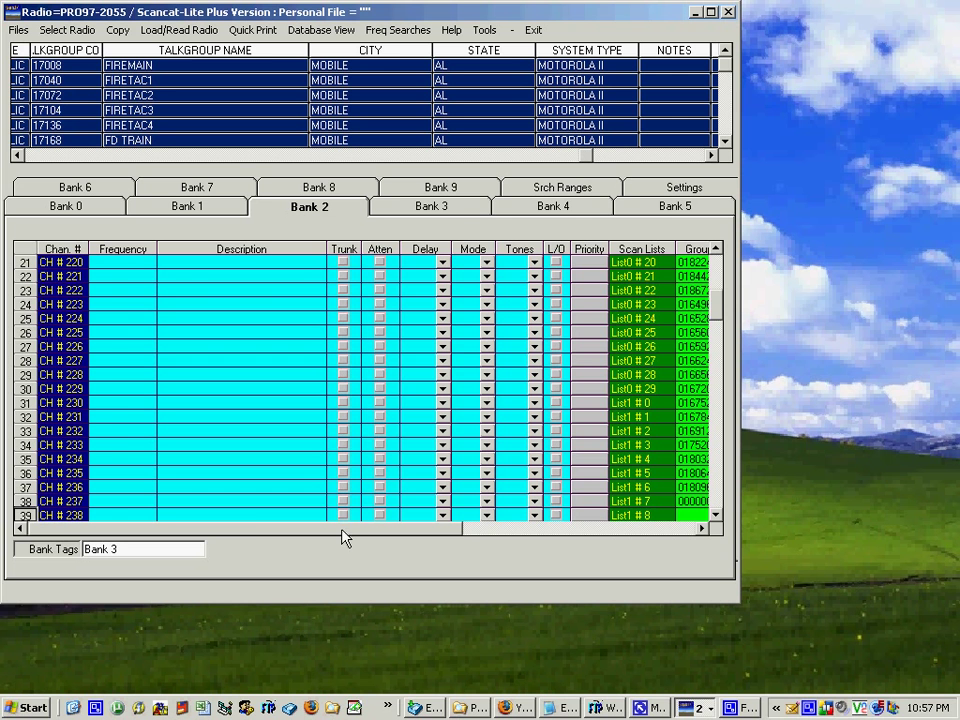
- Set Bank 2's trunk system type to Mot Type II 800
{"action": "left_click_drag", "start_coordinate": [343, 535], "coordinate": [445, 538]}
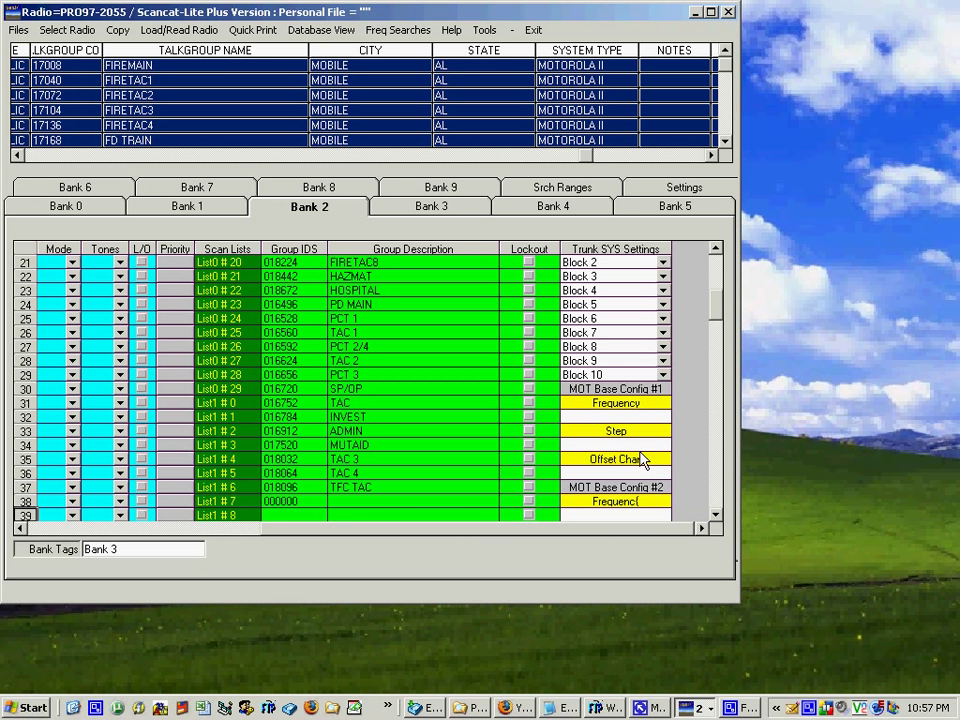
{"action": "left_click_drag", "start_coordinate": [715, 320], "coordinate": [715, 275]}
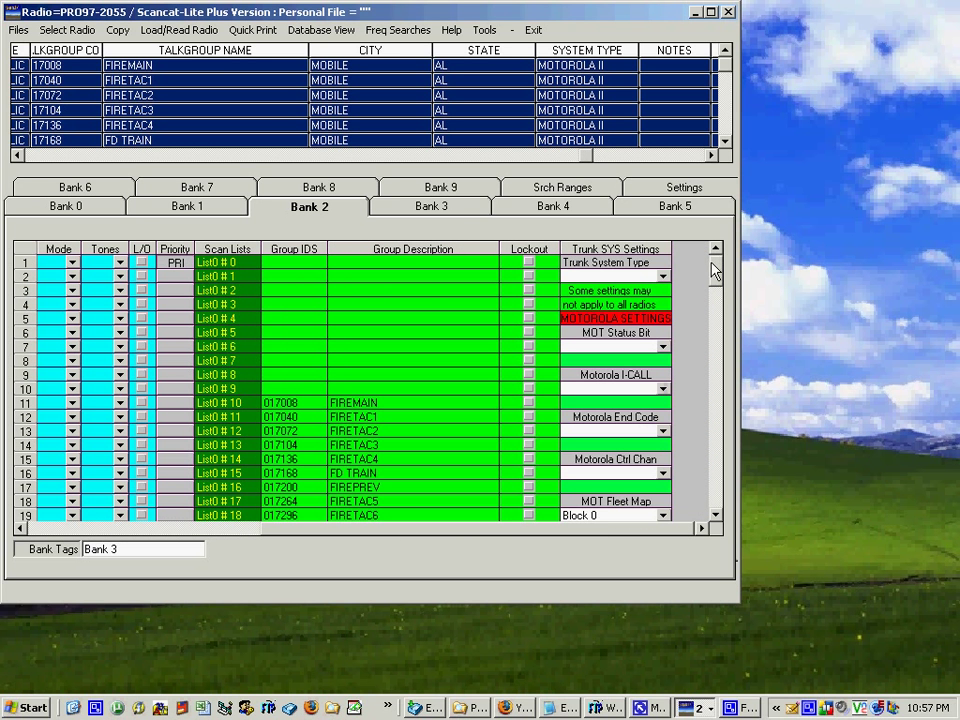
{"action": "left_click", "coordinate": [660, 277]}
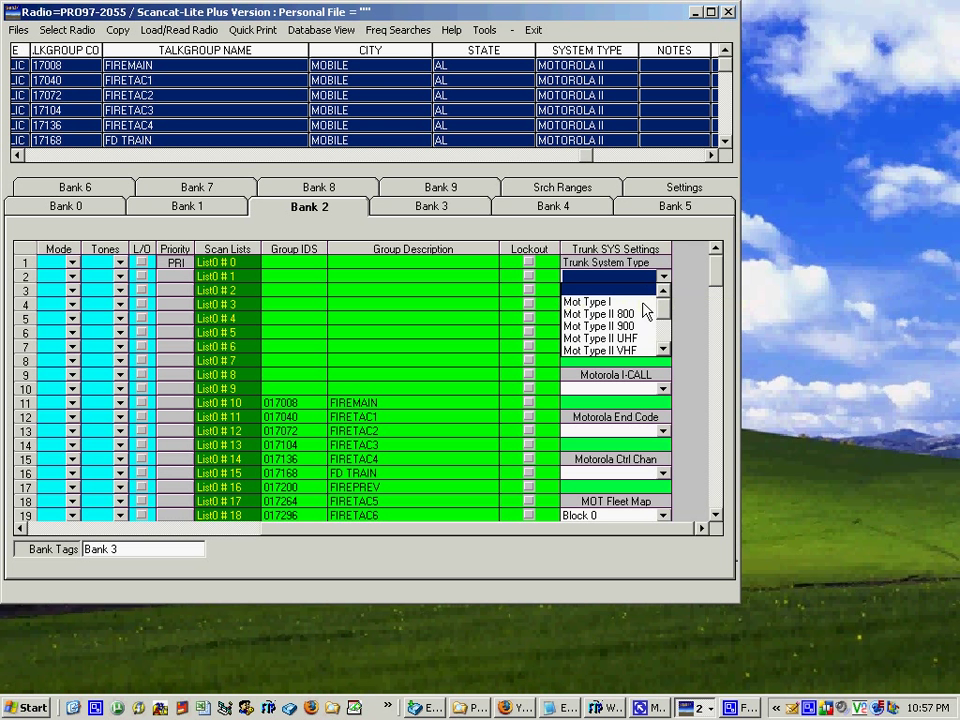
{"action": "left_click", "coordinate": [620, 314]}
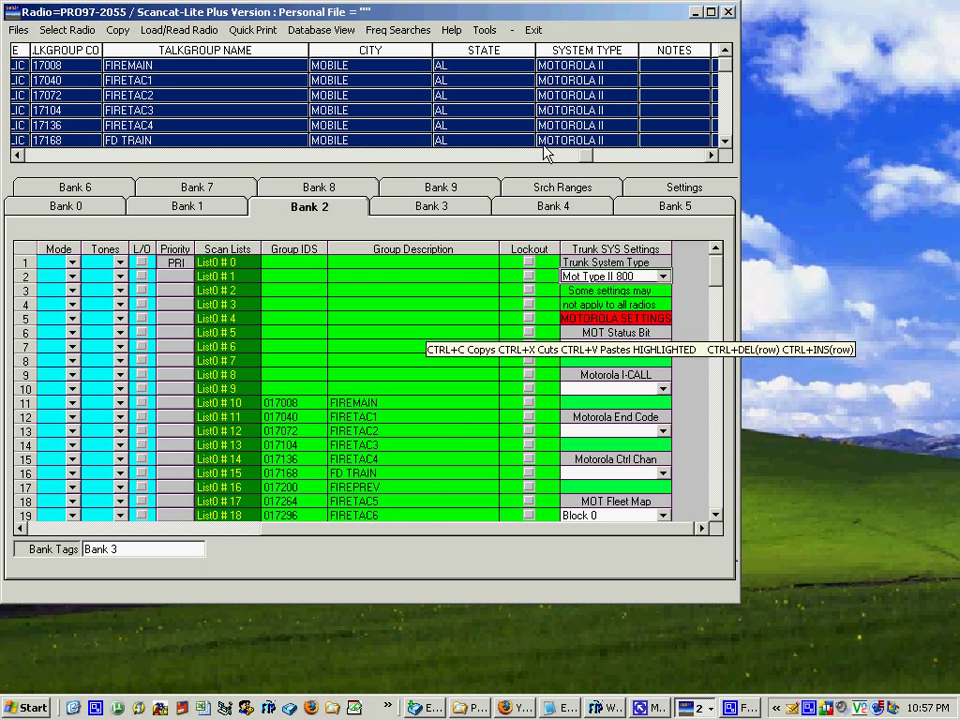
- Switch to Bank 3 and bring up the Alabama system list on the free frequency website
{"action": "left_click", "coordinate": [433, 209]}
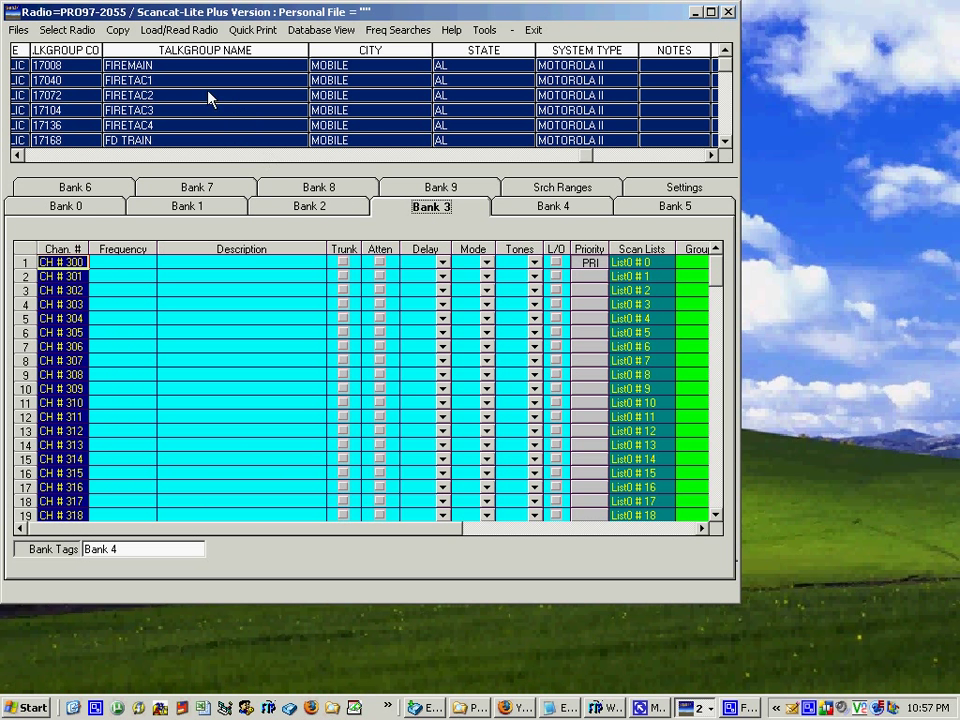
{"action": "left_click", "coordinate": [400, 33]}
{"action": "left_click", "coordinate": [403, 50]}
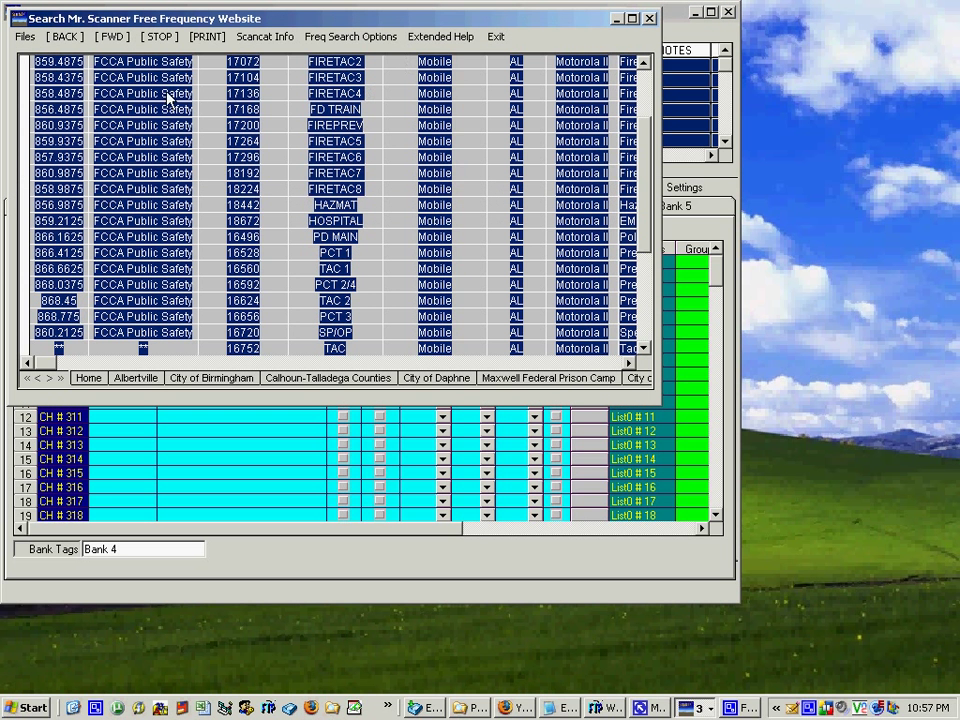
{"action": "left_click", "coordinate": [65, 37]}
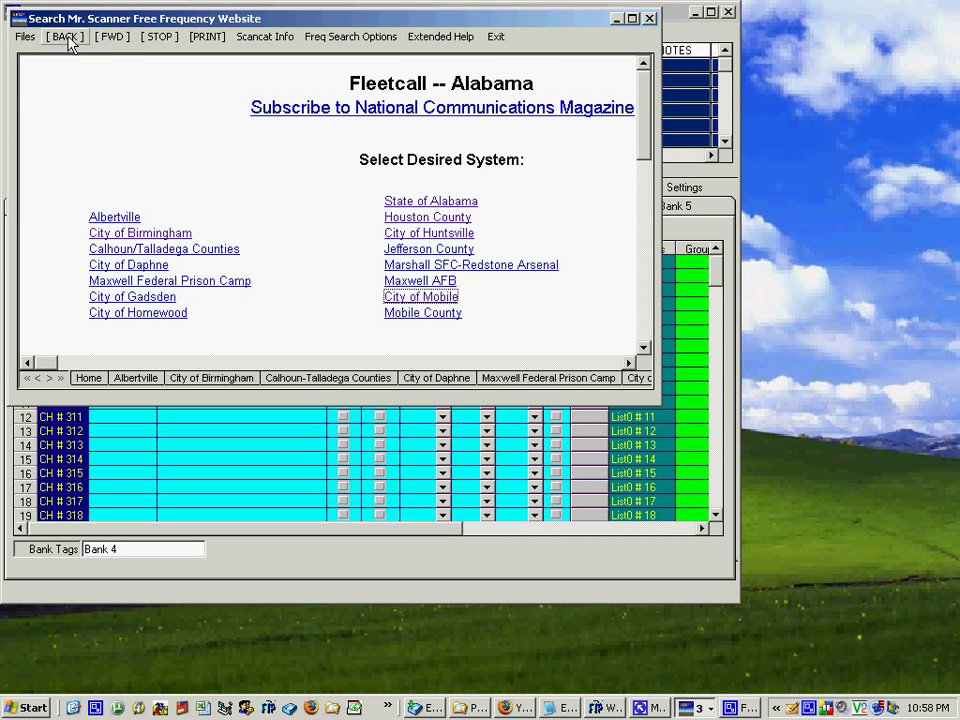
- Examine the Maxwell AFB and City of Daphne system listings, returning to the Alabama system list after each
{"action": "left_click", "coordinate": [405, 282]}
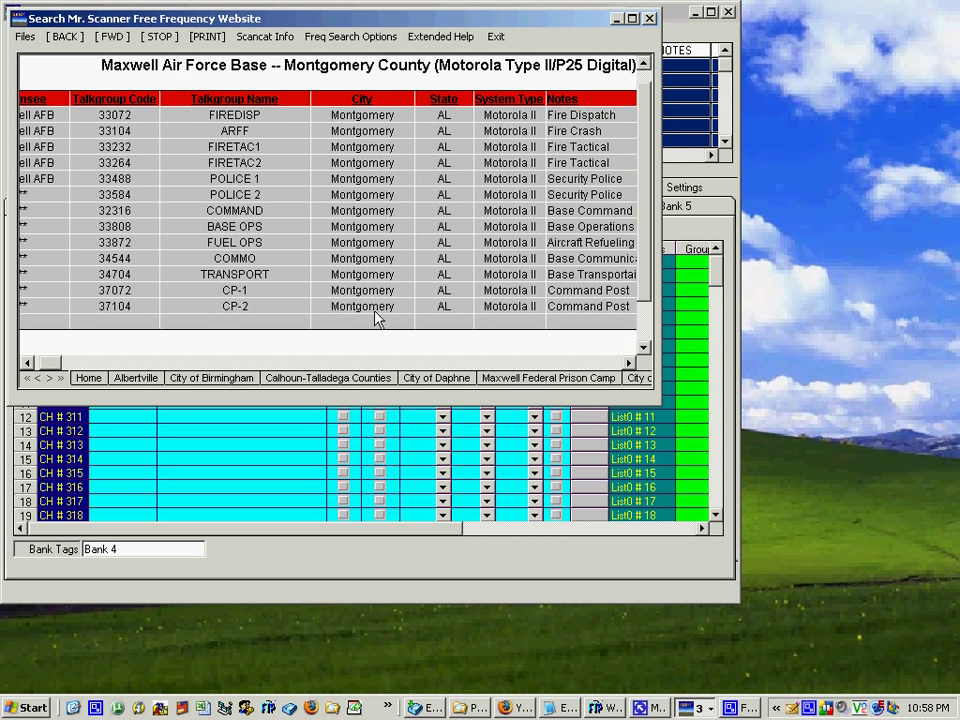
{"action": "left_click", "coordinate": [30, 363]}
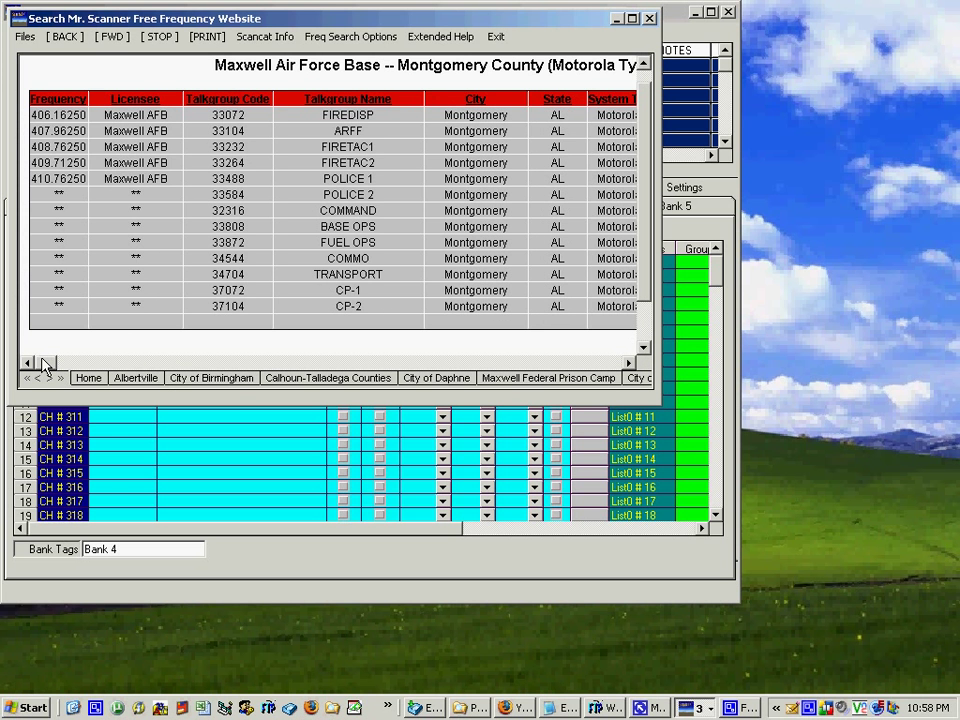
{"action": "left_click", "coordinate": [350, 36]}
{"action": "left_click", "coordinate": [68, 40]}
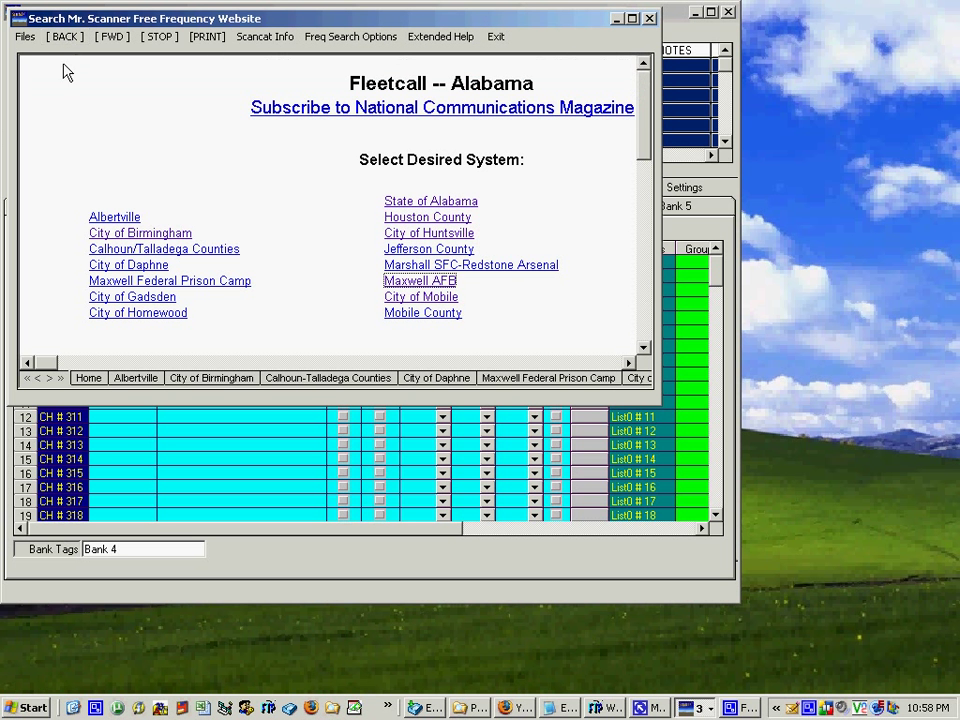
{"action": "left_click", "coordinate": [145, 265]}
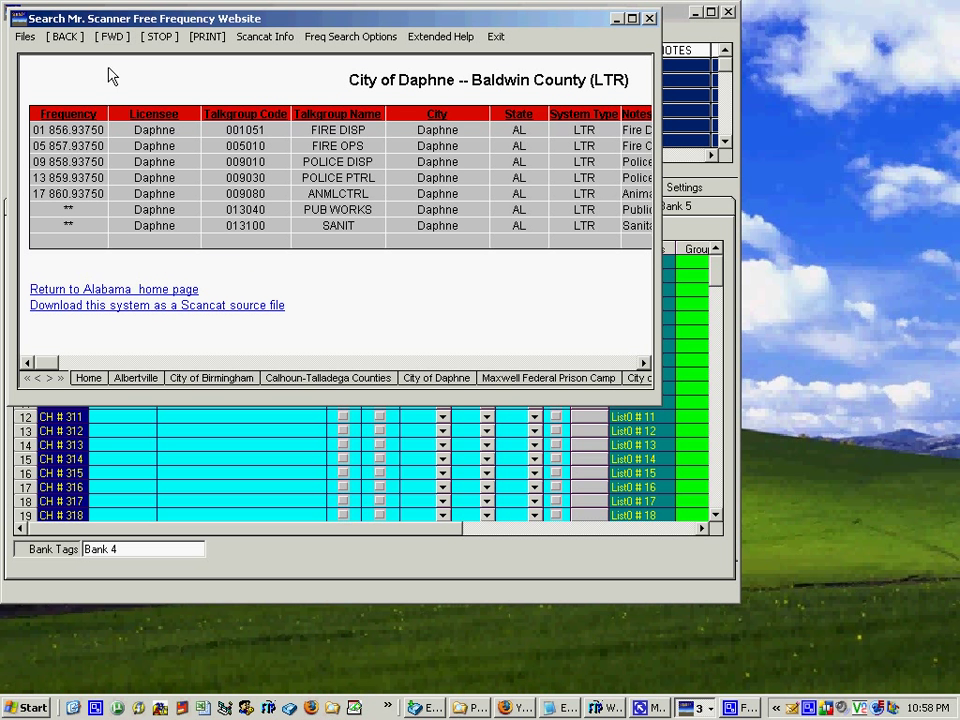
{"action": "left_click", "coordinate": [64, 40]}
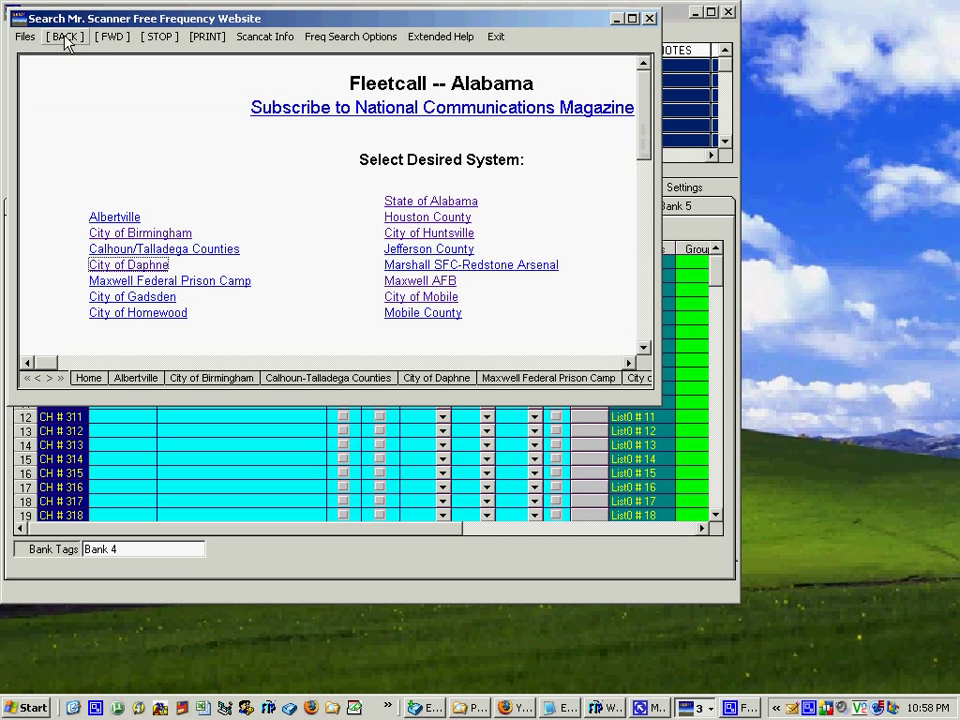
- Open the City of Gadsden system and copy its frequencies and talkgroup IDs to the upper database
{"action": "left_click", "coordinate": [126, 300]}
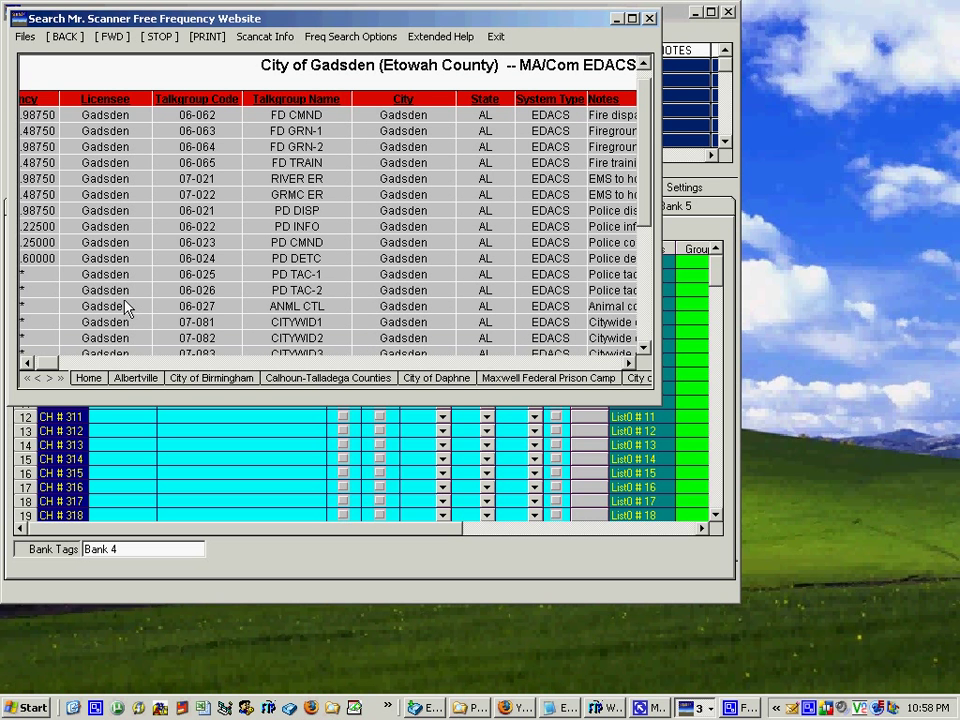
{"action": "left_click", "coordinate": [39, 365]}
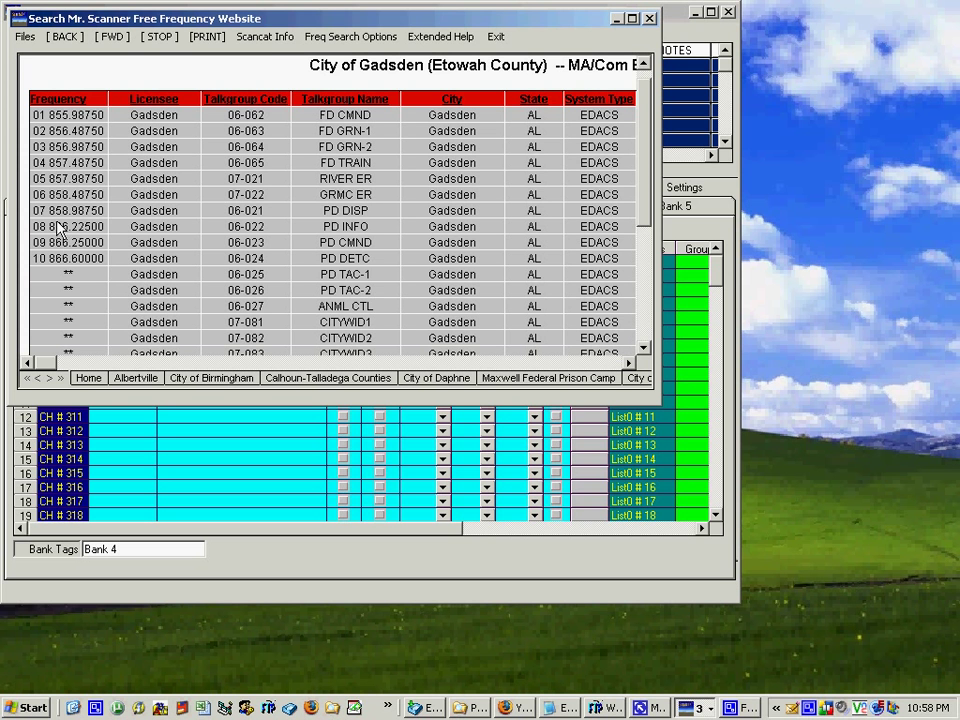
{"action": "mouse_move", "coordinate": [50, 363]}
{"action": "left_mouse_down"}
{"action": "mouse_move", "coordinate": [72, 366]}
{"action": "mouse_move", "coordinate": [64, 367]}
{"action": "left_mouse_up"}
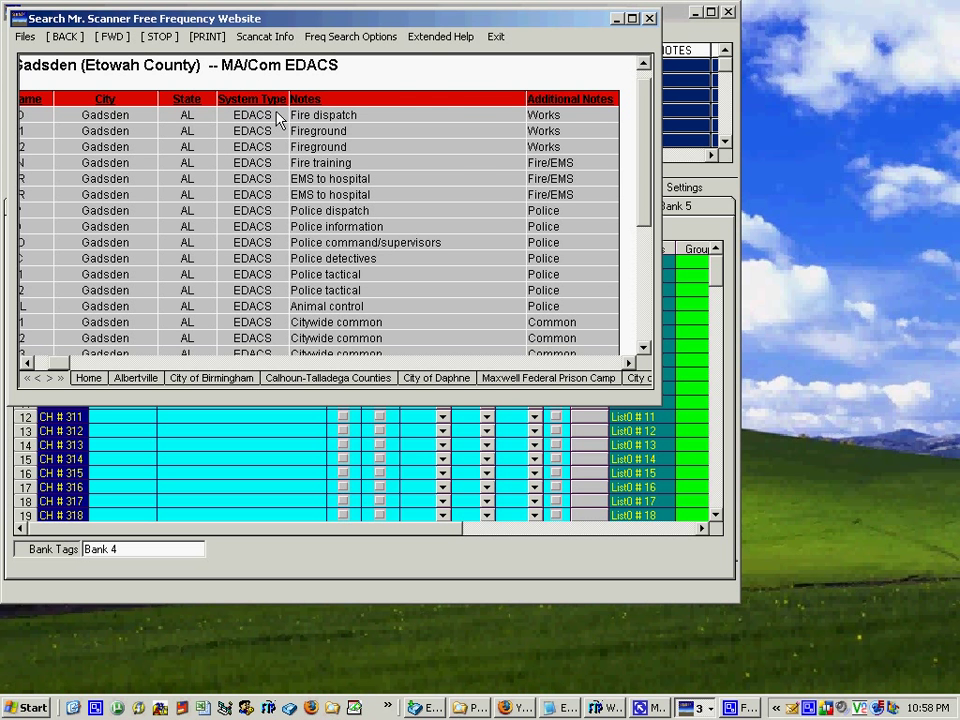
{"action": "scroll", "coordinate": [45, 276], "scroll_direction": "left", "scroll_amount": 5}
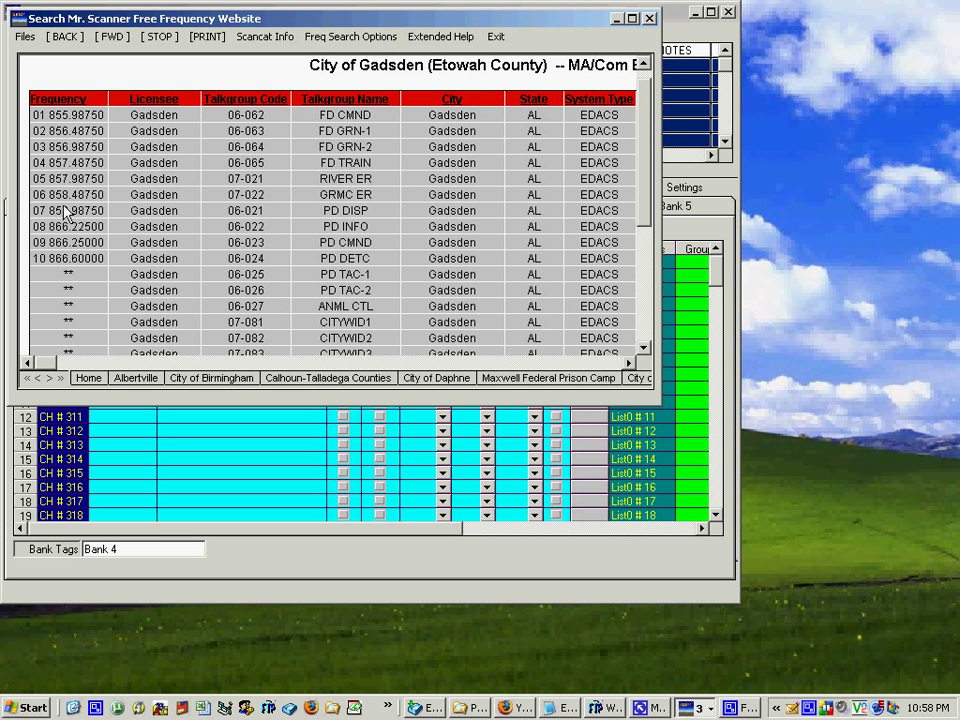
{"action": "left_click", "coordinate": [344, 40]}
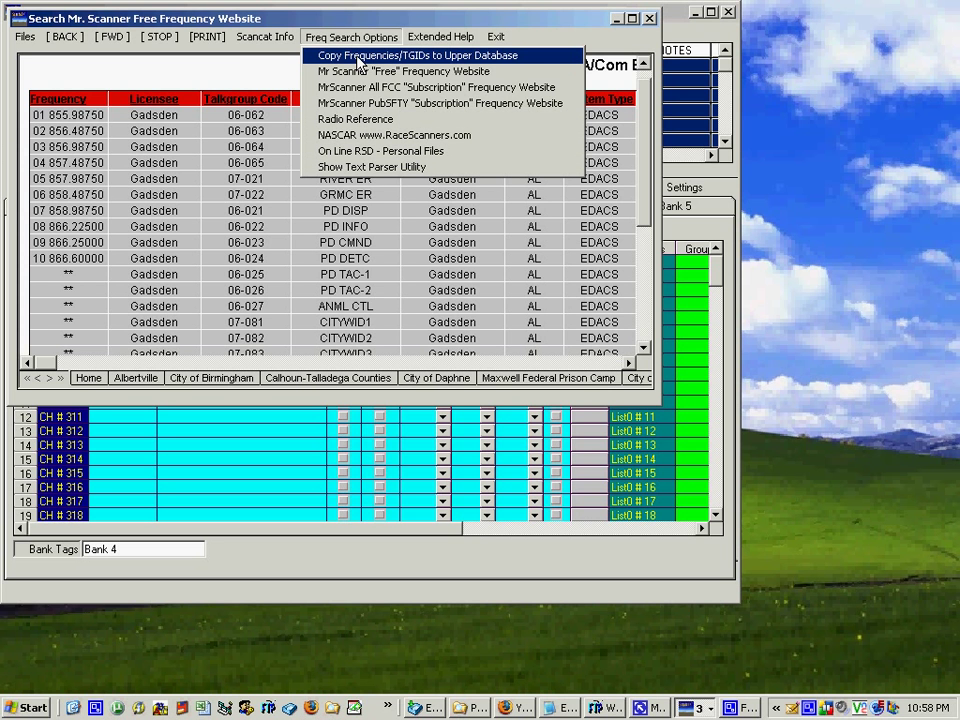
{"action": "left_click", "coordinate": [357, 59]}
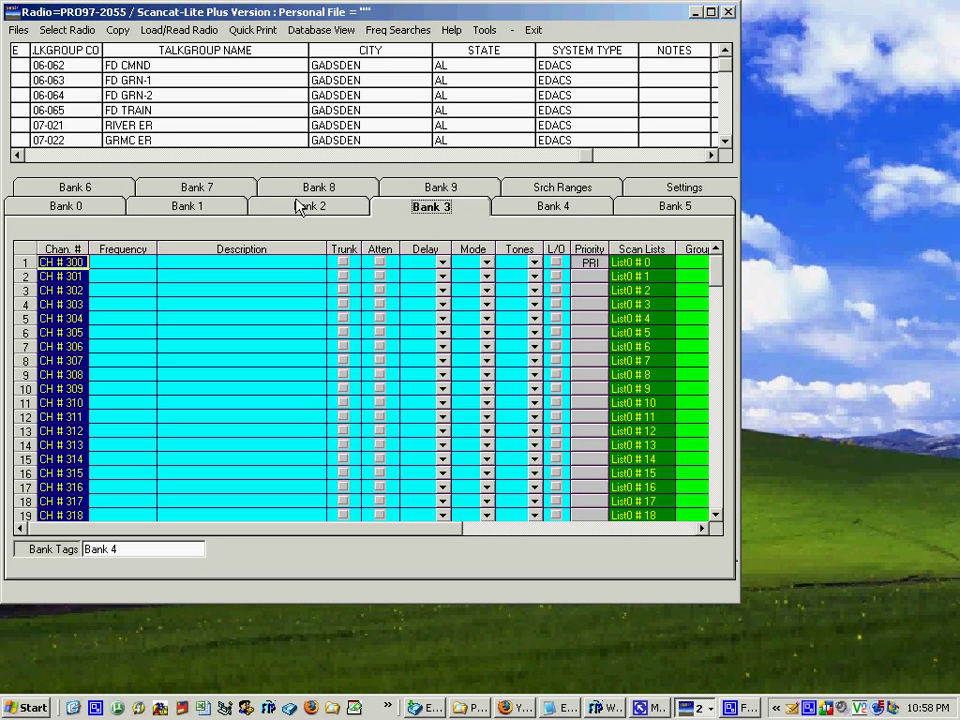
- Select all Gadsden records in the source file and paste their frequencies into Bank 3 starting at CH # 300
{"action": "left_click_drag", "start_coordinate": [580, 157], "coordinate": [16, 143]}
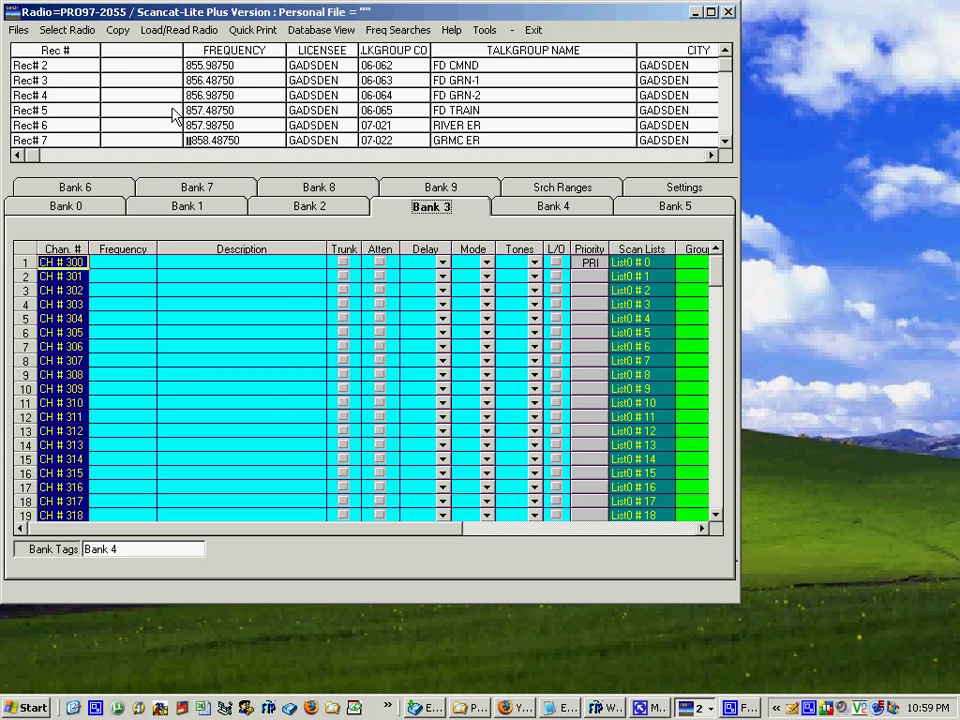
{"action": "left_click", "coordinate": [119, 32]}
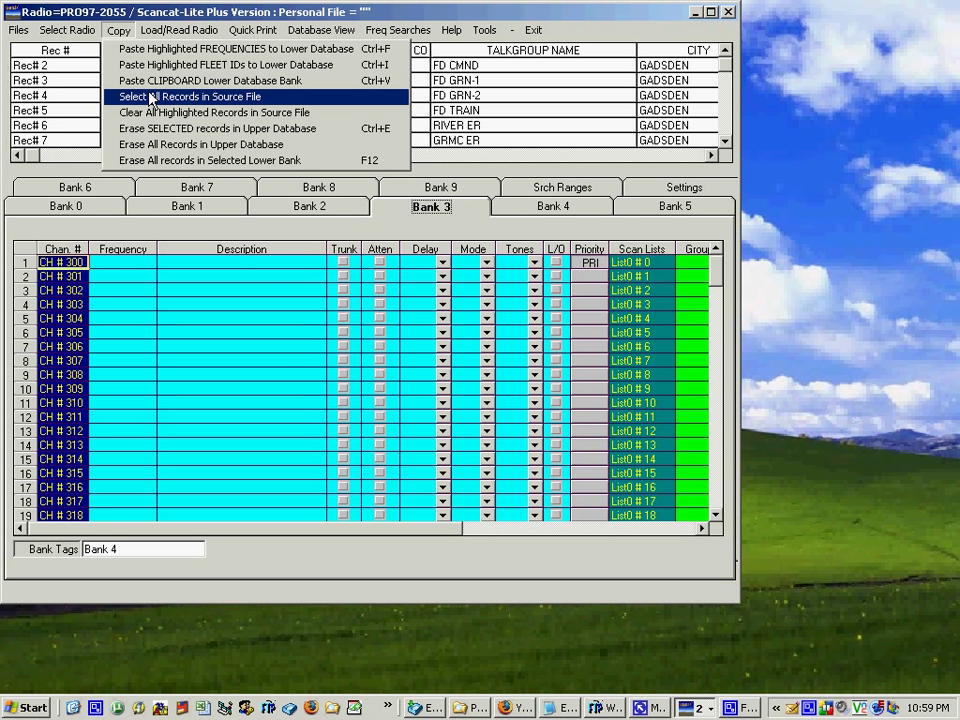
{"action": "left_click", "coordinate": [151, 97]}
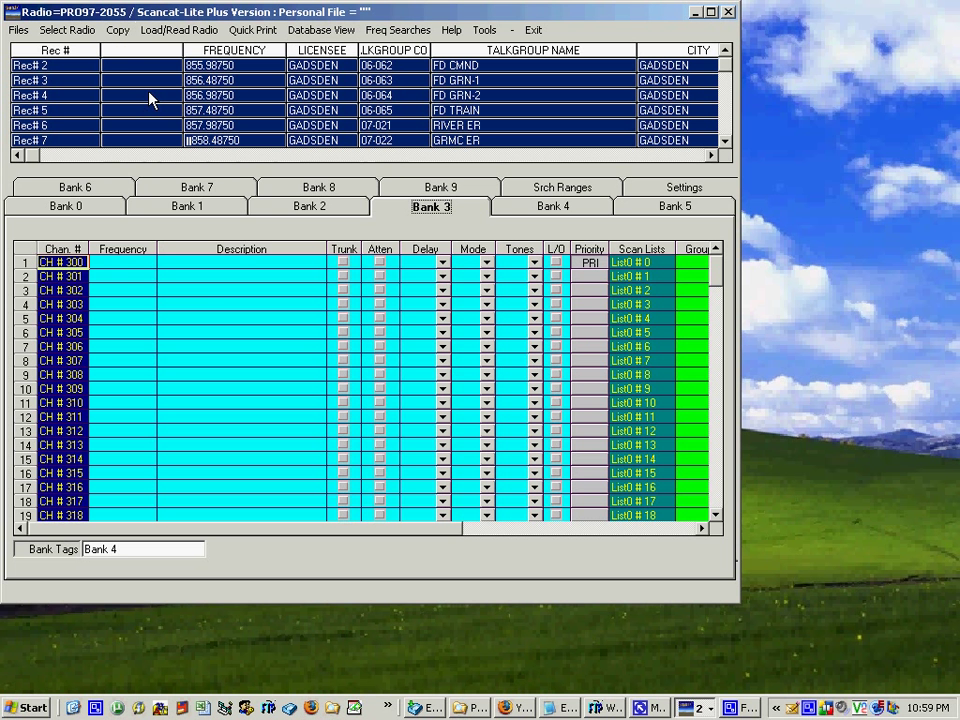
{"action": "left_click", "coordinate": [123, 264]}
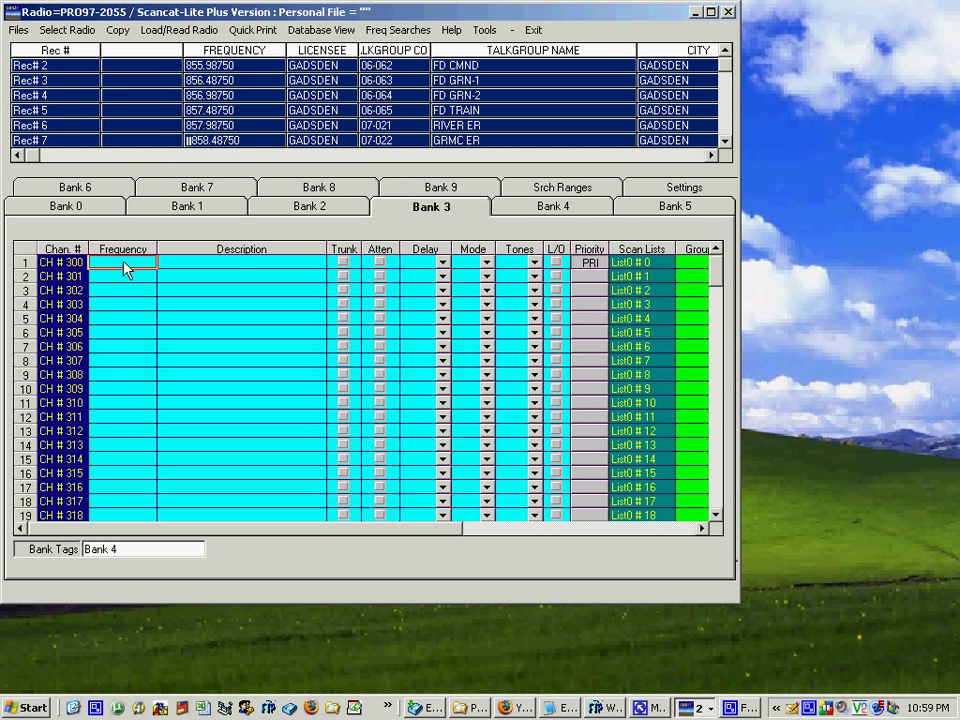
{"action": "left_click", "coordinate": [117, 32]}
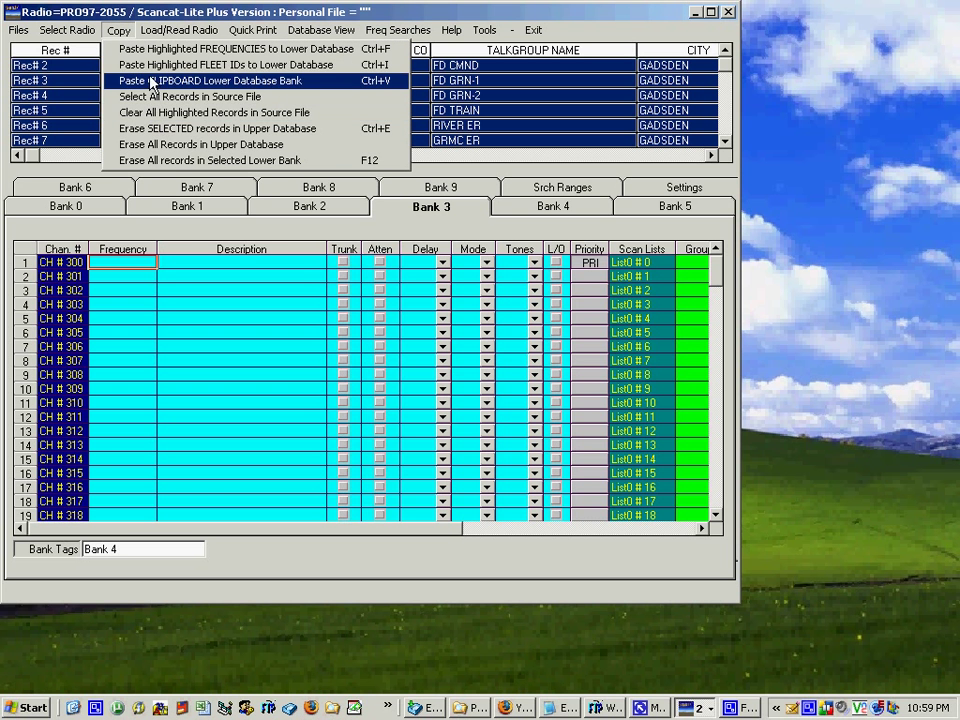
{"action": "left_click", "coordinate": [170, 49]}
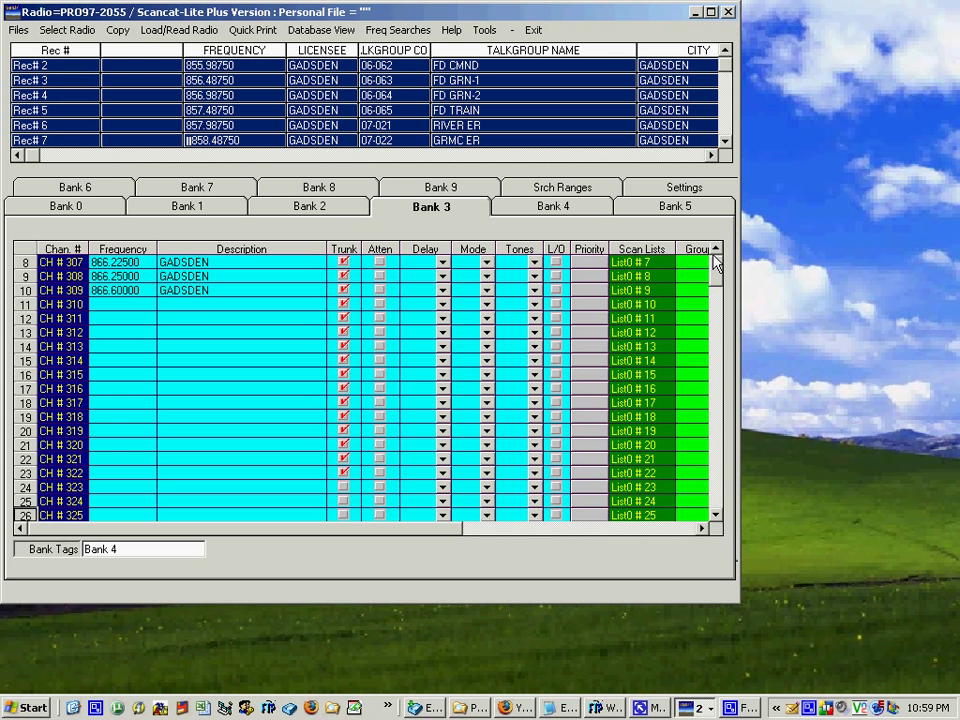
{"action": "scroll", "coordinate": [715, 262], "scroll_direction": "up", "scroll_amount": 3}
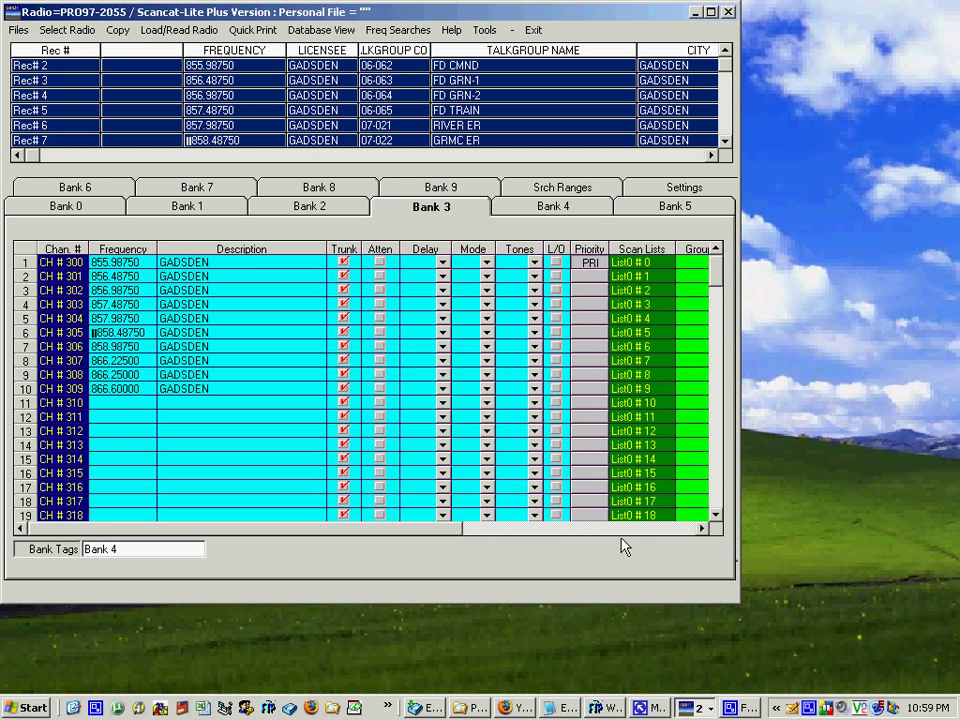
- Set Bank 3's trunk system type to EDACS Wide
{"action": "left_click", "coordinate": [657, 529]}
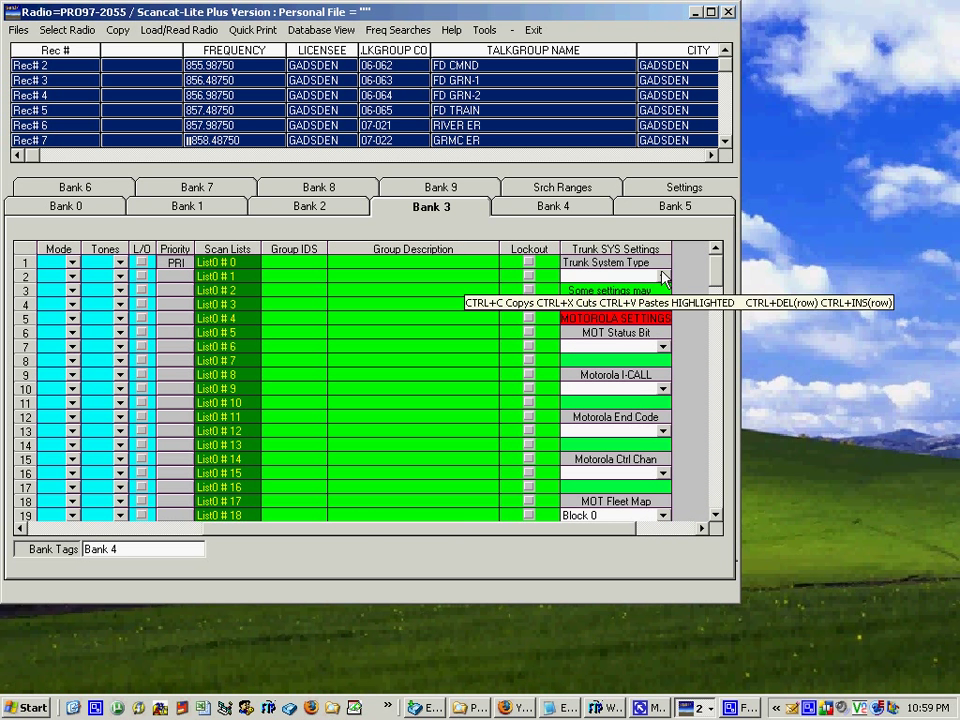
{"action": "left_click", "coordinate": [563, 157]}
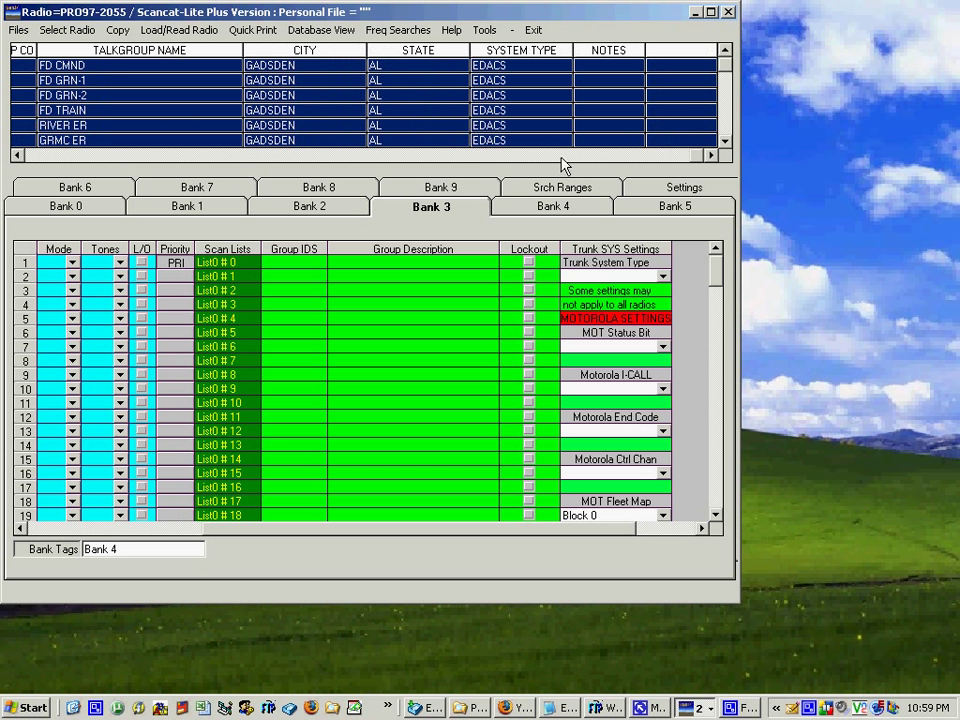
{"action": "left_click", "coordinate": [663, 277]}
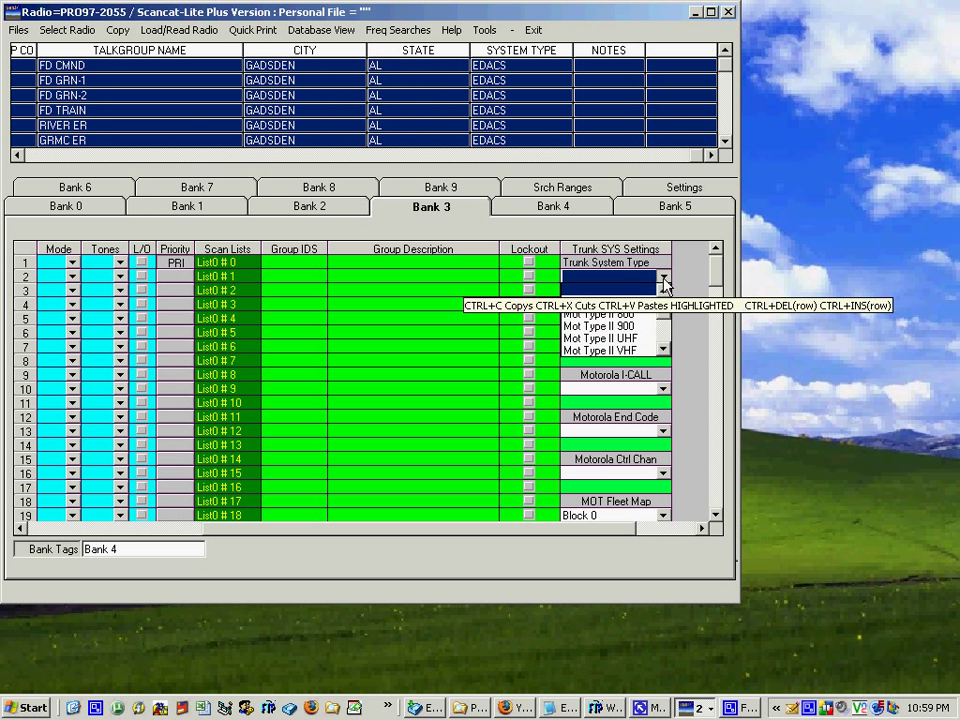
{"action": "left_click_drag", "start_coordinate": [666, 306], "coordinate": [670, 335]}
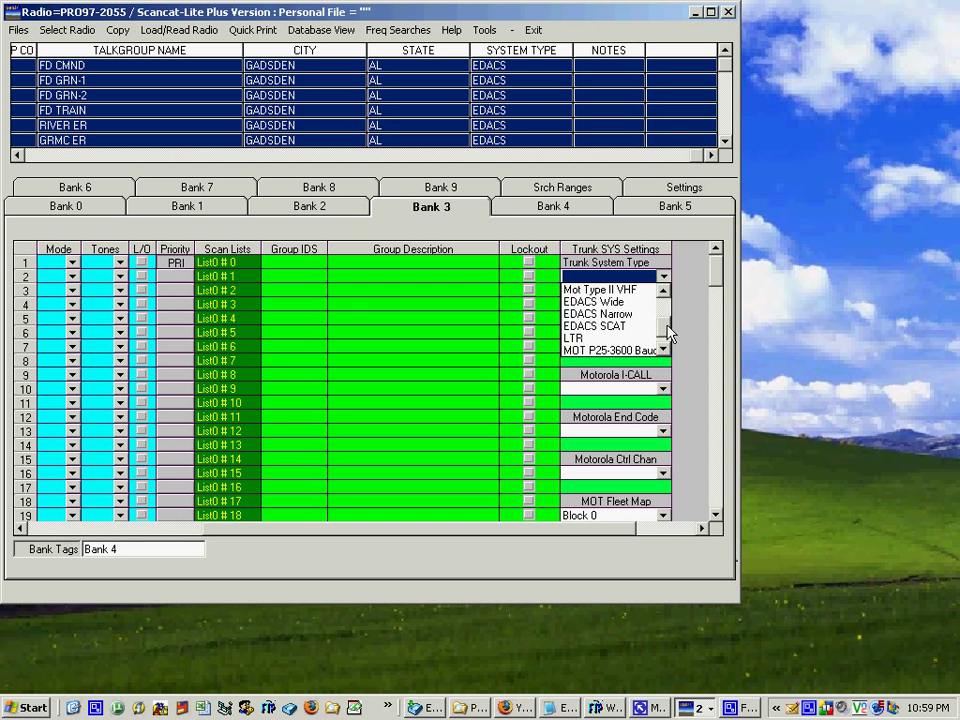
{"action": "left_click", "coordinate": [584, 303]}
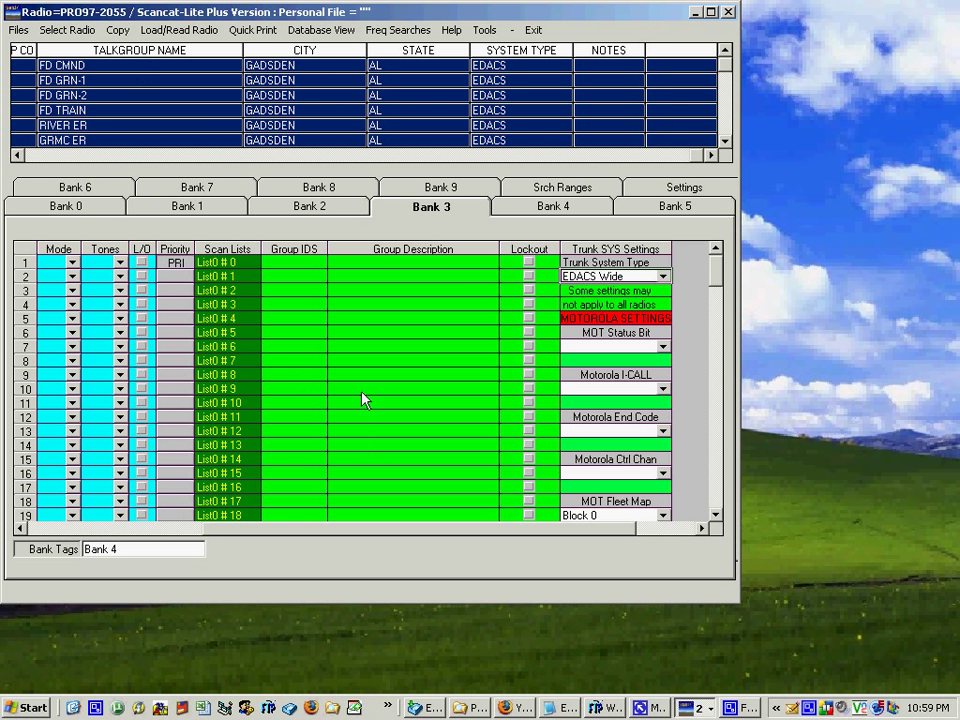
- Paste the highlighted Gadsden fleet IDs into Bank 3's group ID column starting at List0 # 0
{"action": "left_click", "coordinate": [282, 264]}
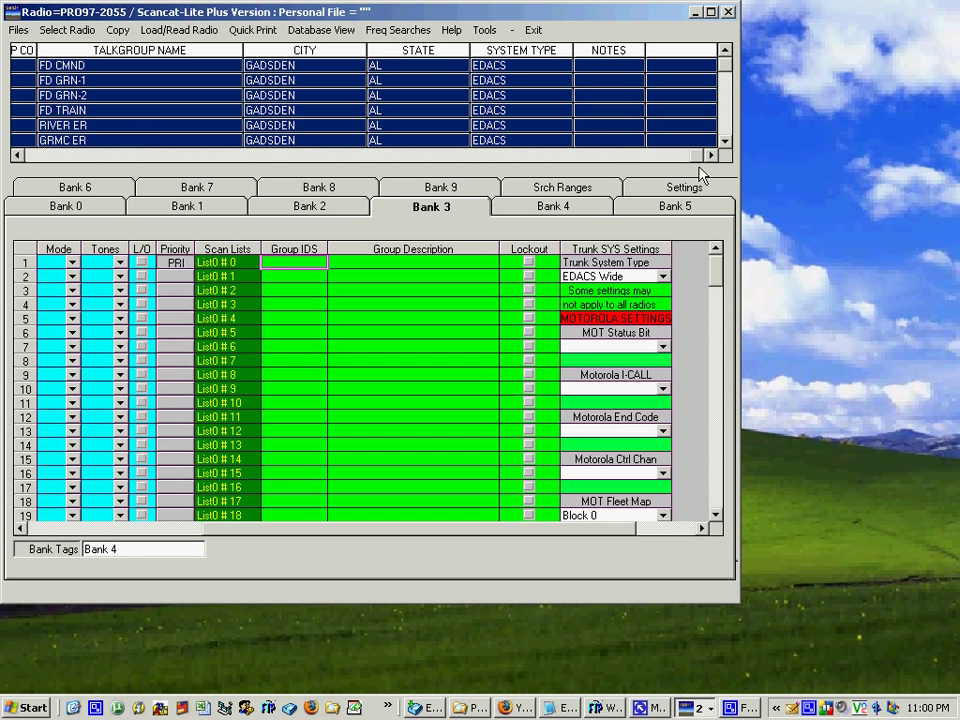
{"action": "left_click_drag", "start_coordinate": [701, 158], "coordinate": [120, 168]}
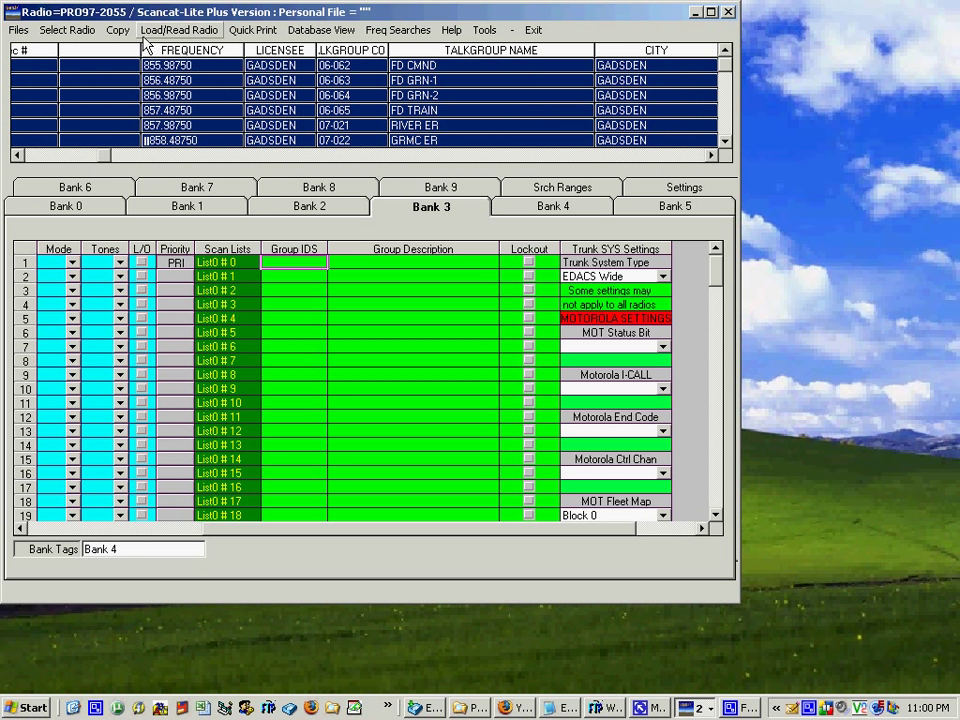
{"action": "left_click", "coordinate": [120, 31]}
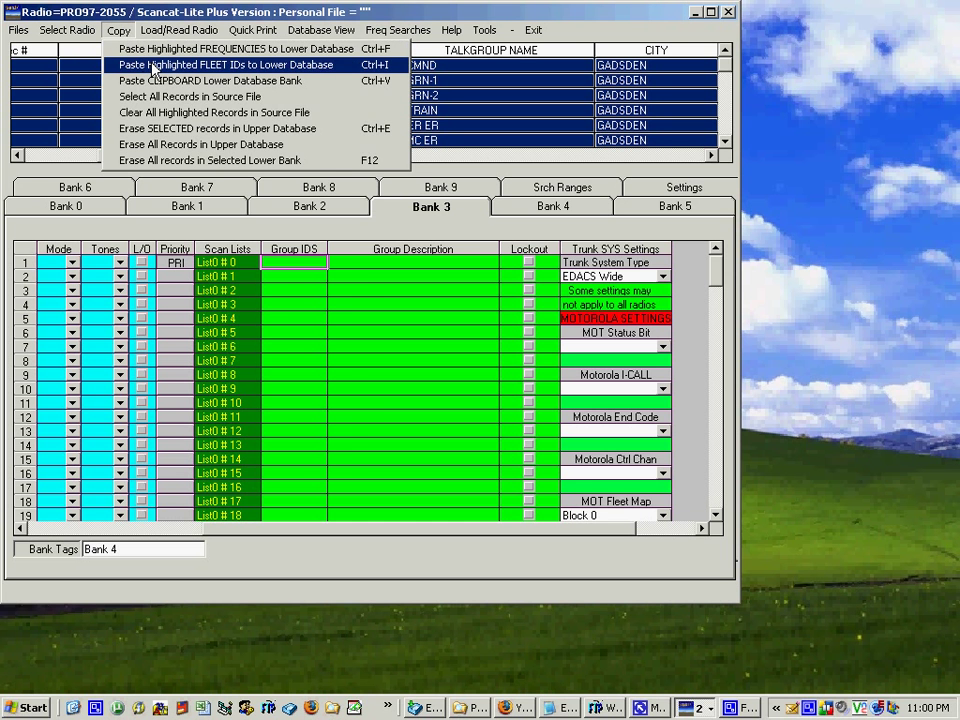
{"action": "left_click", "coordinate": [150, 66]}
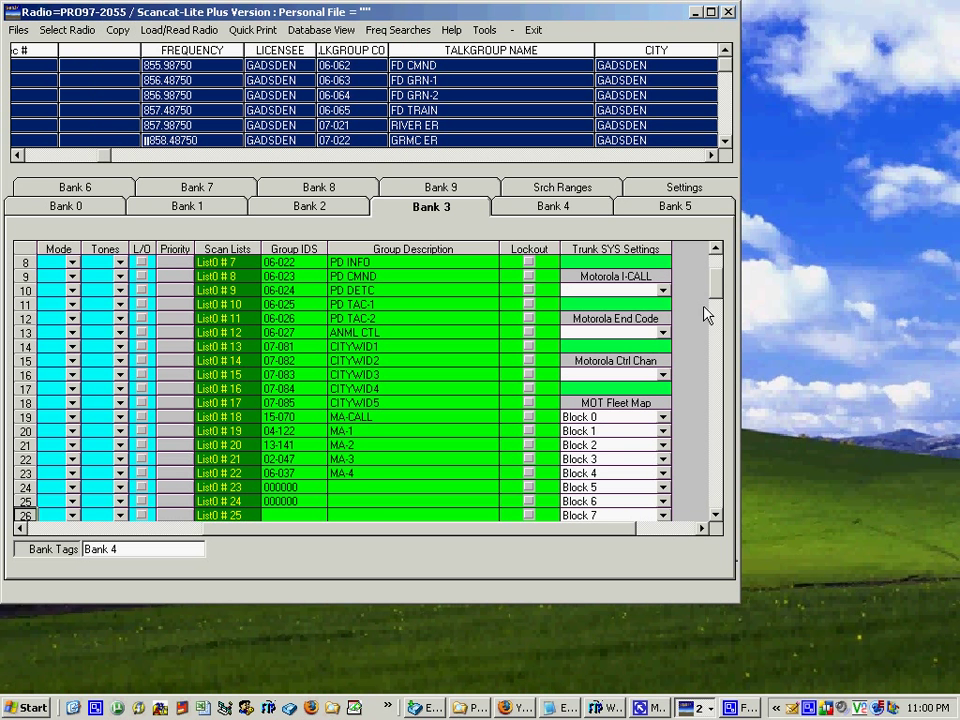
{"action": "scroll", "coordinate": [717, 270], "scroll_direction": "up", "scroll_amount": 3}
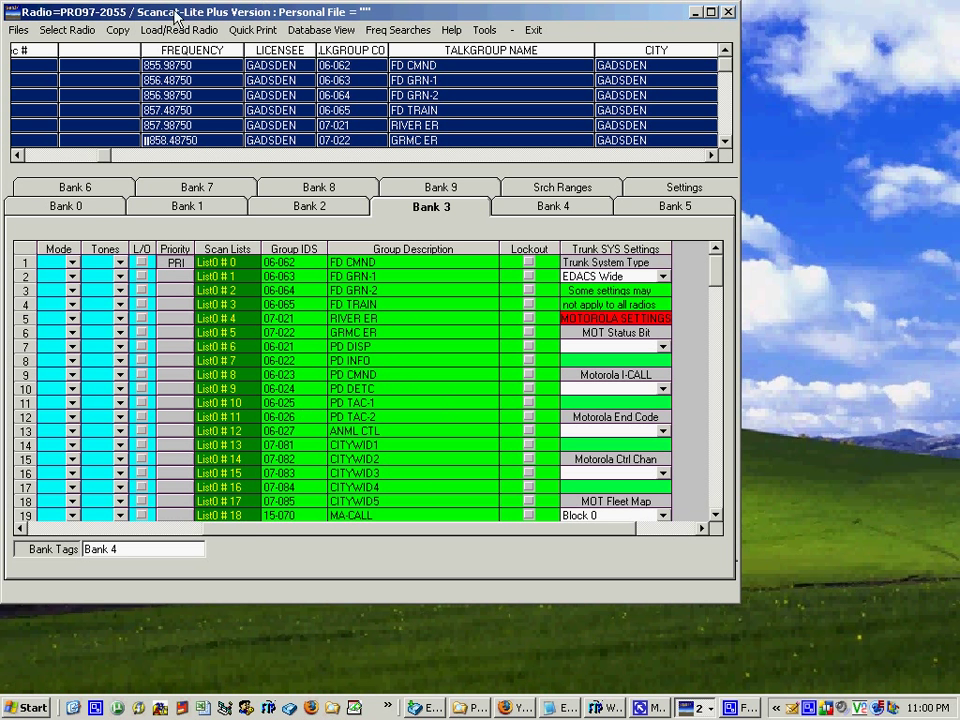
- Review the group IDs and trunk settings in Banks 0, 1 and 2, and return to Bank 3
{"action": "left_click", "coordinate": [110, 208]}
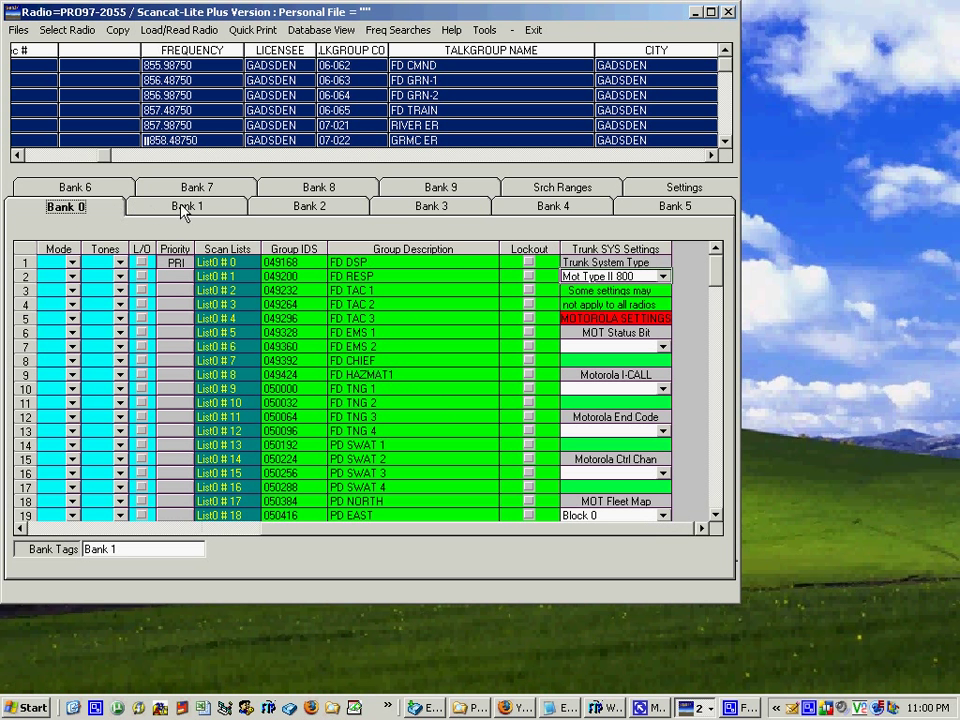
{"action": "left_click", "coordinate": [195, 208]}
{"action": "left_click", "coordinate": [305, 208]}
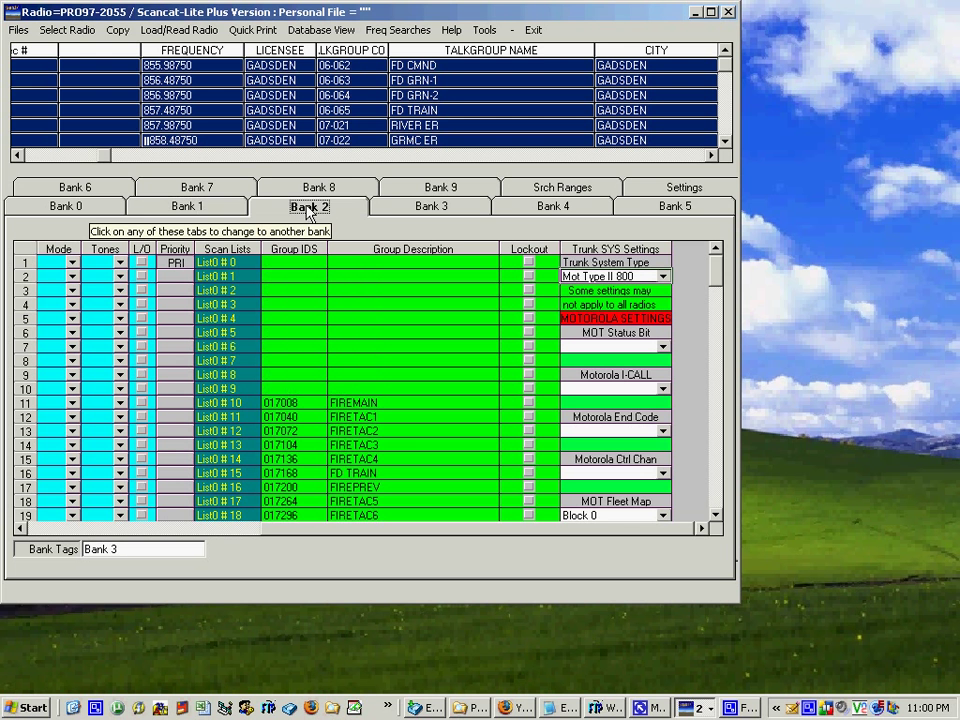
{"action": "left_click", "coordinate": [440, 207]}
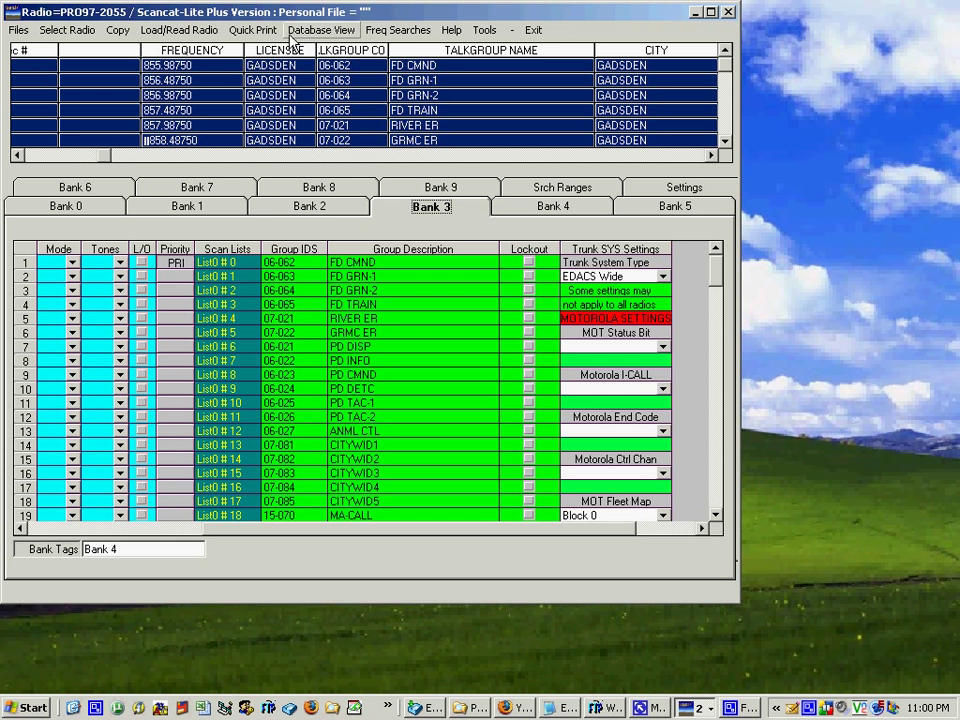
- Reopen the free frequency website search, go back to the Trunktracker Fleet IDs location page and choose Arkansas
{"action": "left_click", "coordinate": [400, 31]}
{"action": "left_click", "coordinate": [415, 54]}
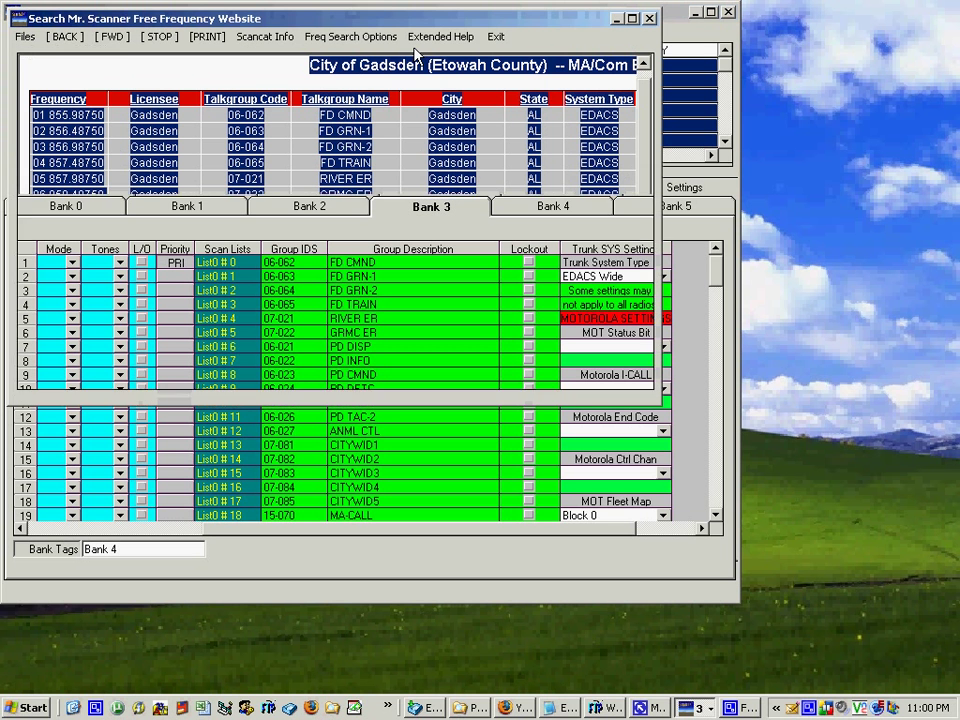
{"action": "left_click", "coordinate": [63, 40]}
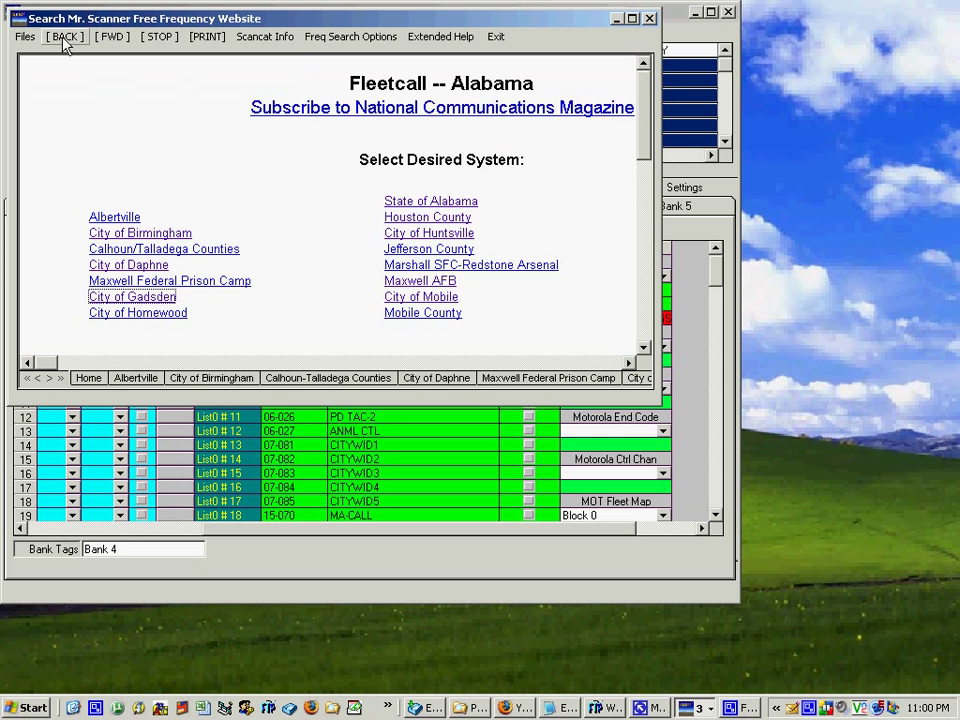
{"action": "left_click", "coordinate": [63, 40]}
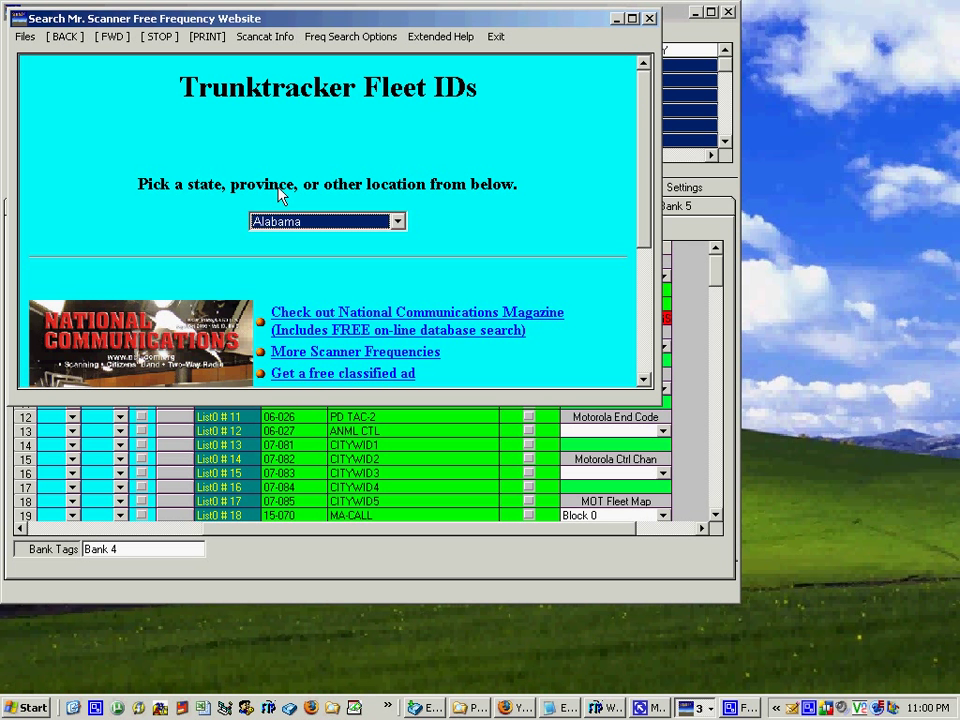
{"action": "left_click", "coordinate": [401, 225]}
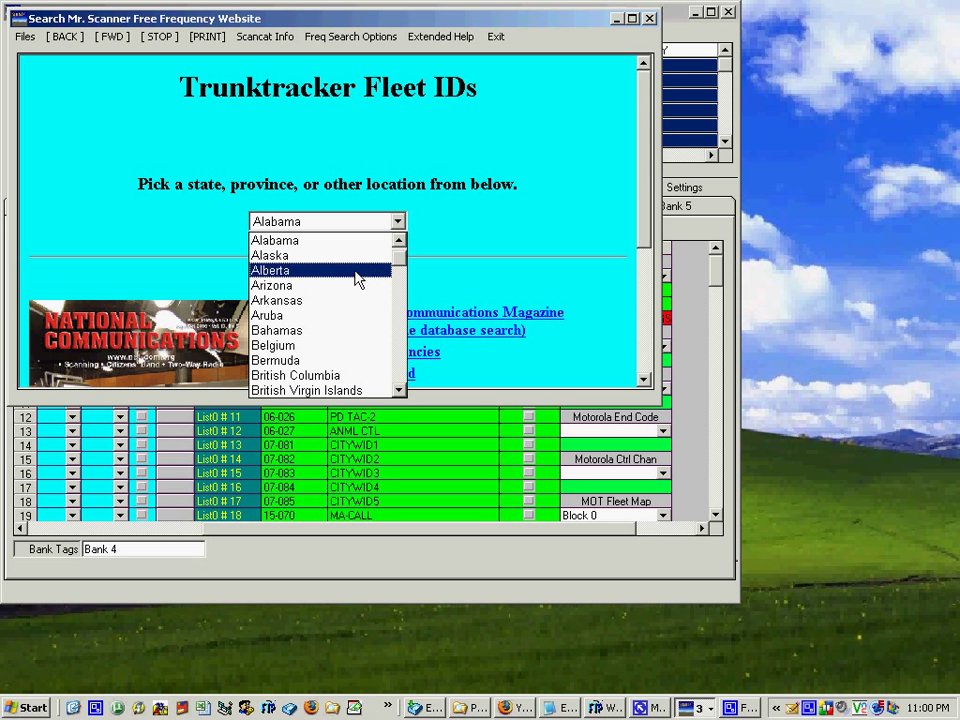
{"action": "left_click_drag", "start_coordinate": [401, 260], "coordinate": [401, 268]}
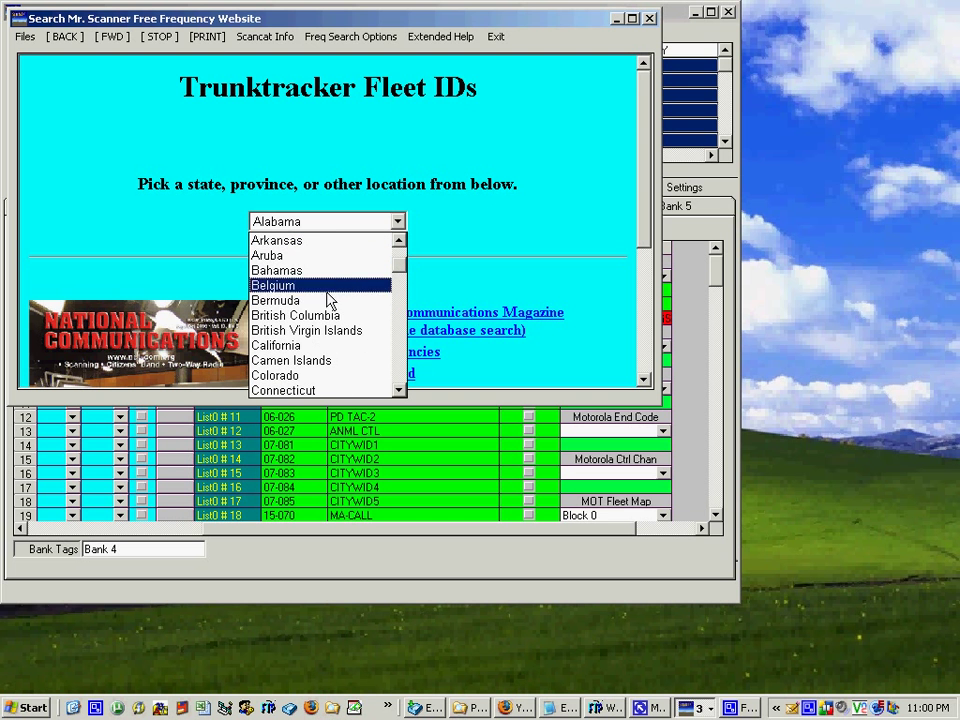
{"action": "left_click", "coordinate": [289, 245]}
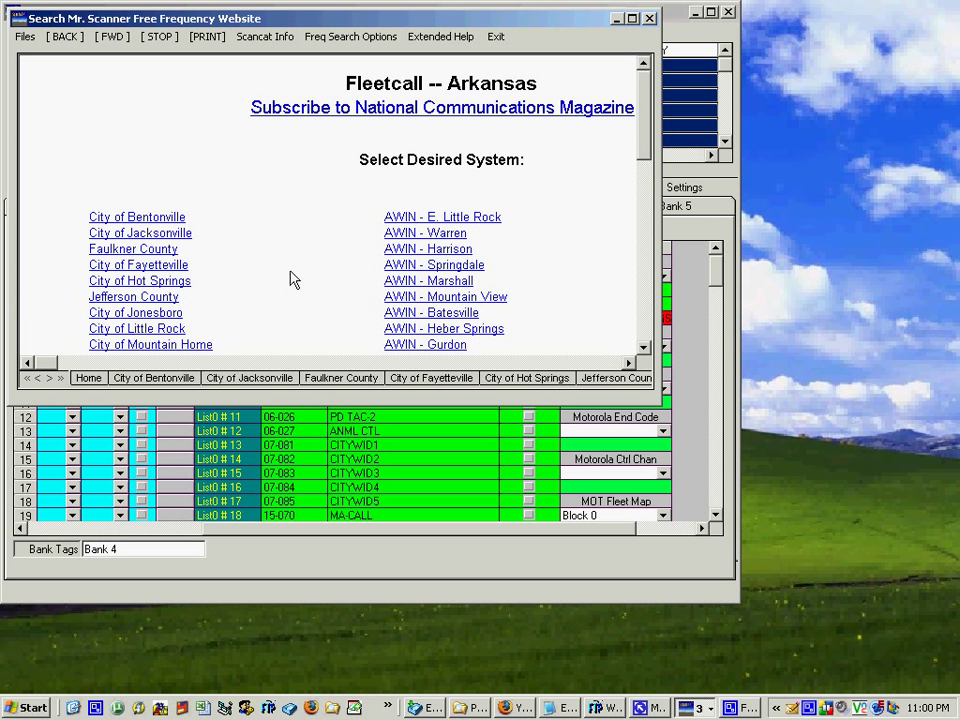
- Open the City of Bentonville system and copy its frequencies and talkgroup IDs to the upper database
{"action": "left_click", "coordinate": [163, 218]}
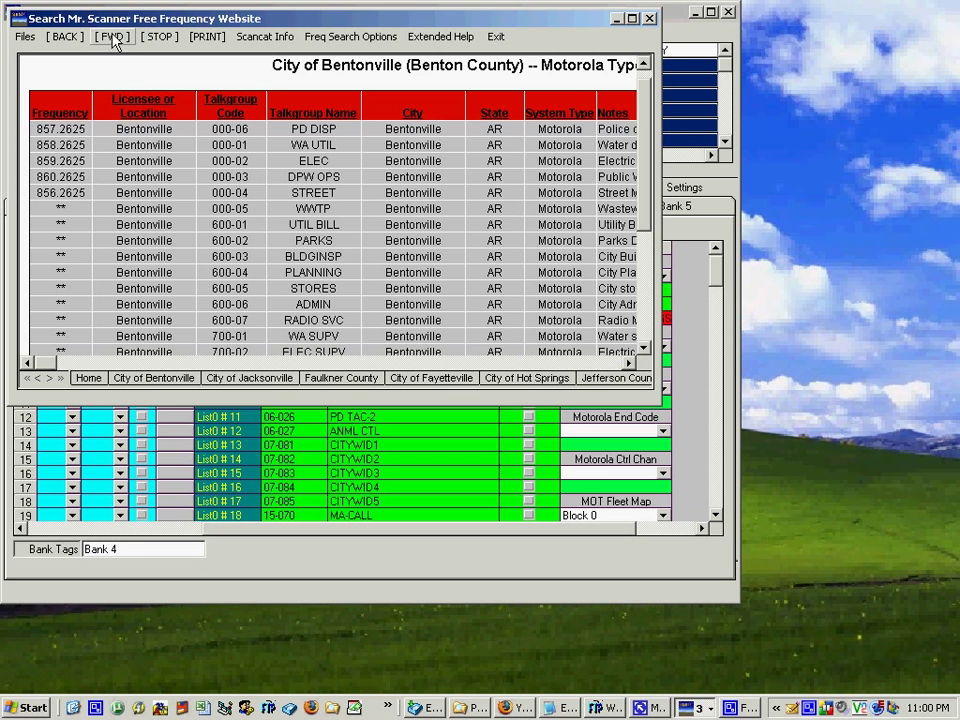
{"action": "left_click", "coordinate": [325, 36]}
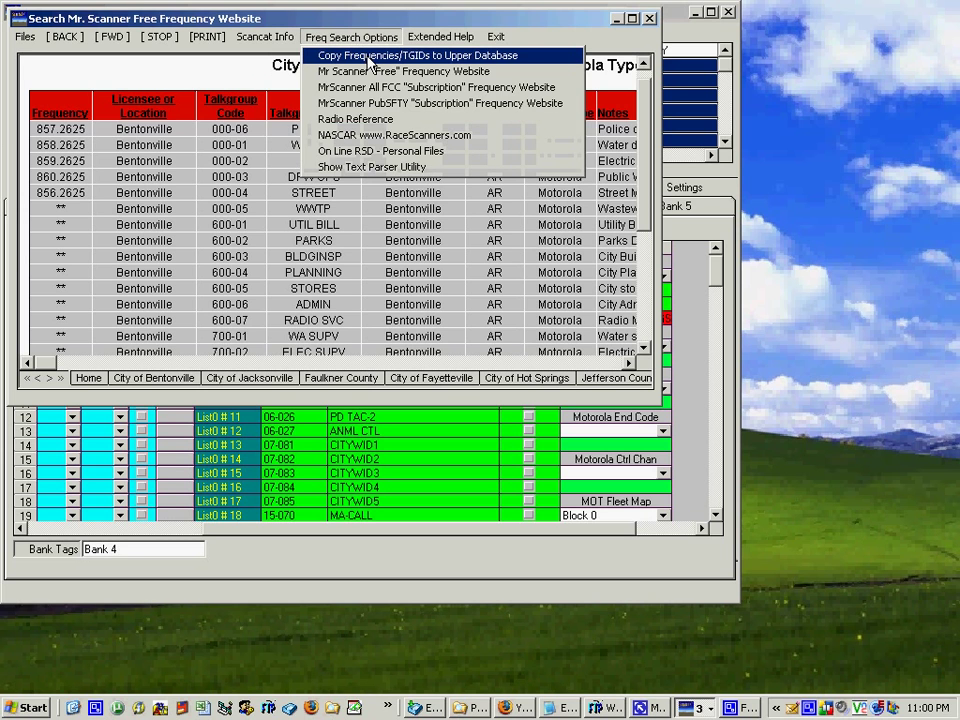
{"action": "left_click", "coordinate": [370, 59]}
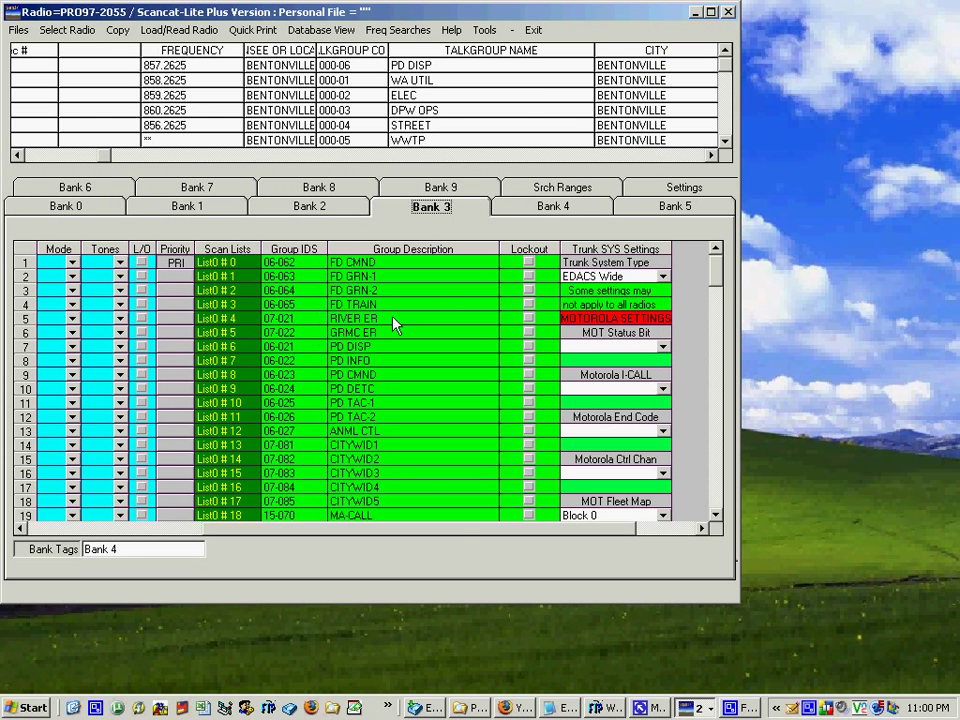
- Select all Bentonville records in the source file and paste their frequencies into Bank 4 starting at CH # 400
{"action": "left_click", "coordinate": [566, 211]}
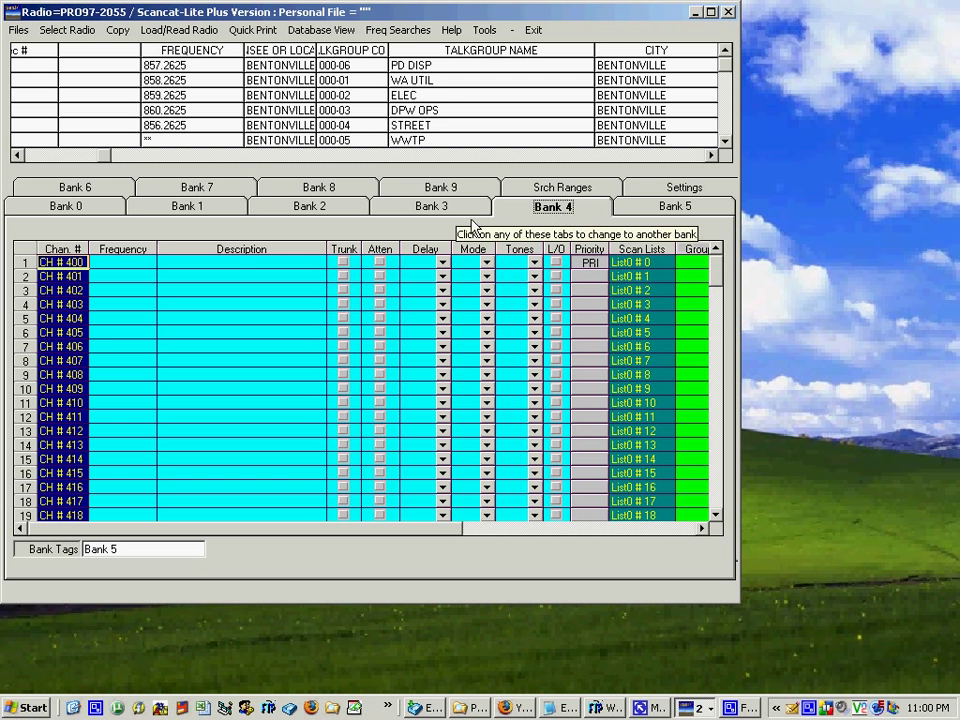
{"action": "left_click", "coordinate": [118, 30]}
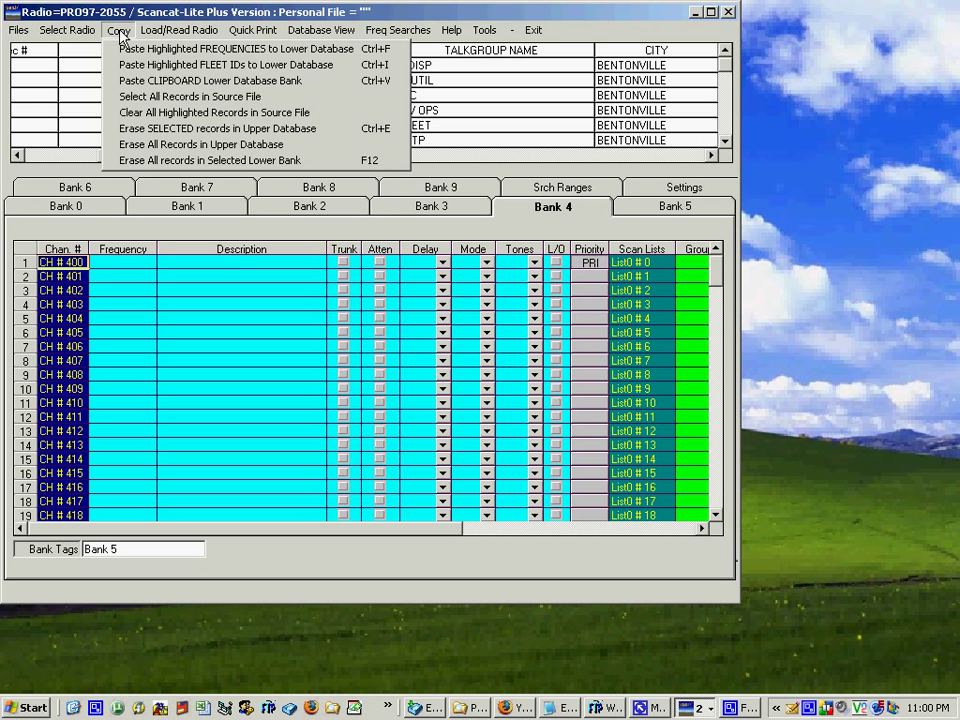
{"action": "left_click", "coordinate": [150, 96]}
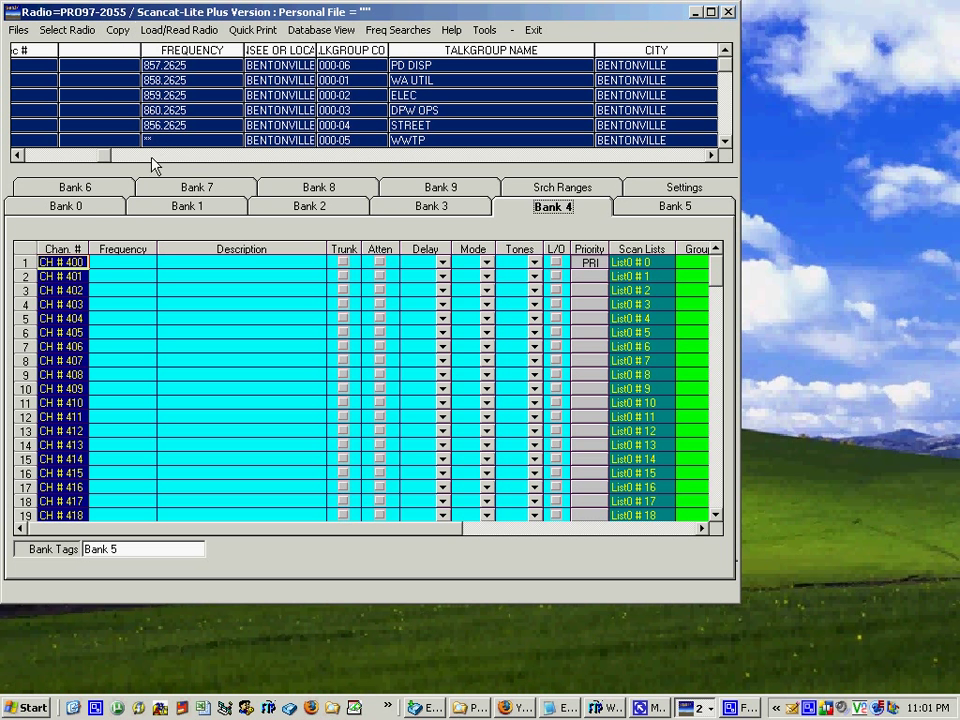
{"action": "left_click", "coordinate": [149, 262]}
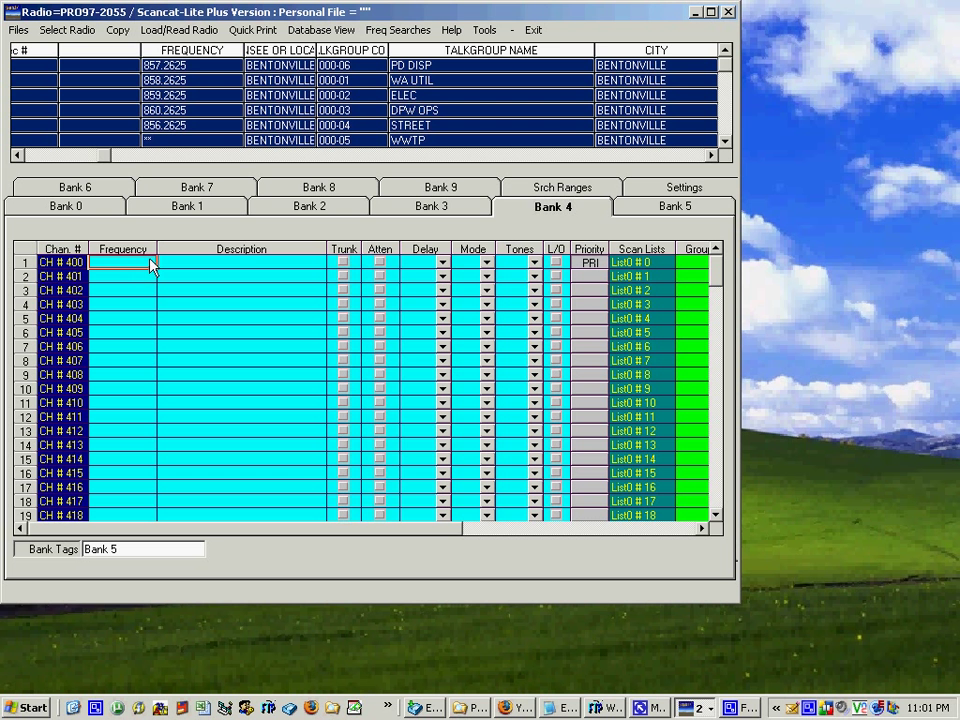
{"action": "left_click", "coordinate": [118, 30]}
{"action": "left_click", "coordinate": [128, 62]}
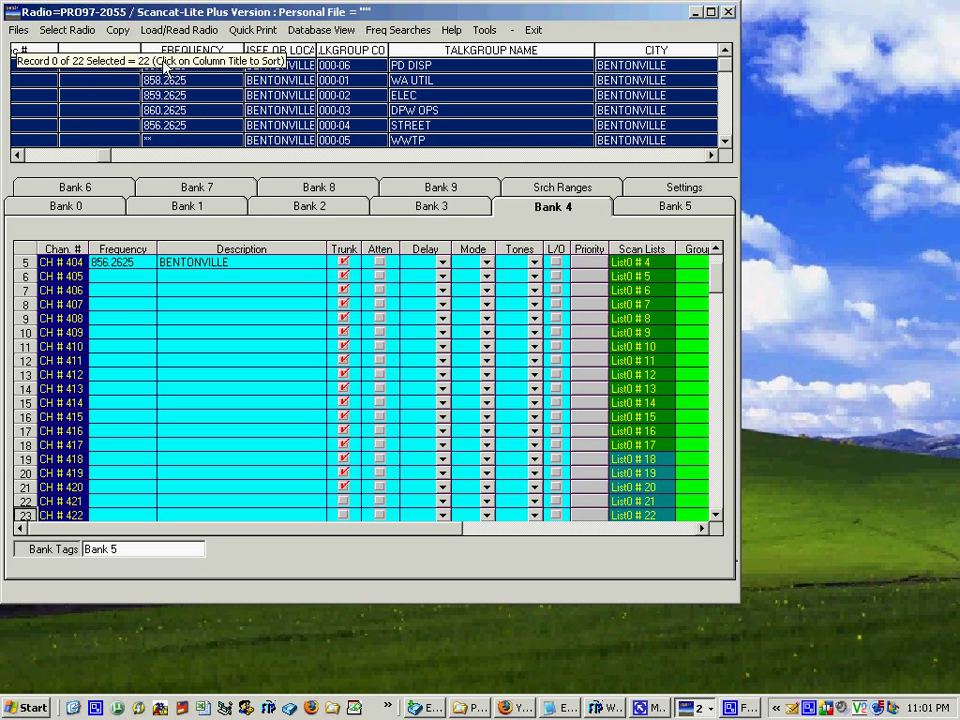
- Paste the highlighted Bentonville fleet IDs into Bank 4's group ID column starting at List0 # 0
{"action": "left_click_drag", "start_coordinate": [716, 292], "coordinate": [712, 280]}
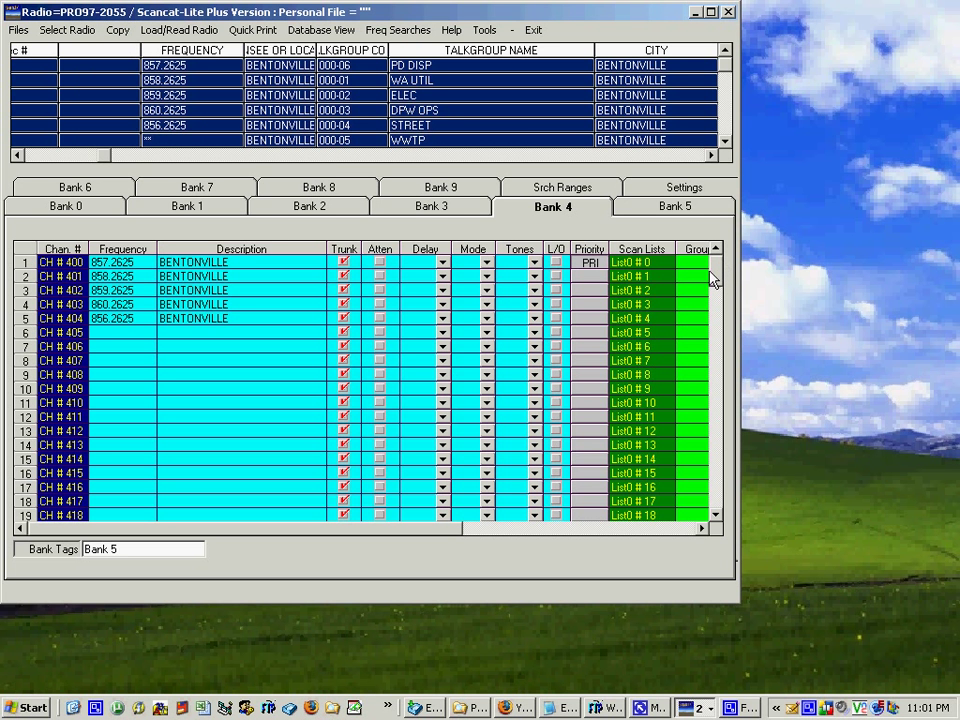
{"action": "left_click", "coordinate": [697, 267]}
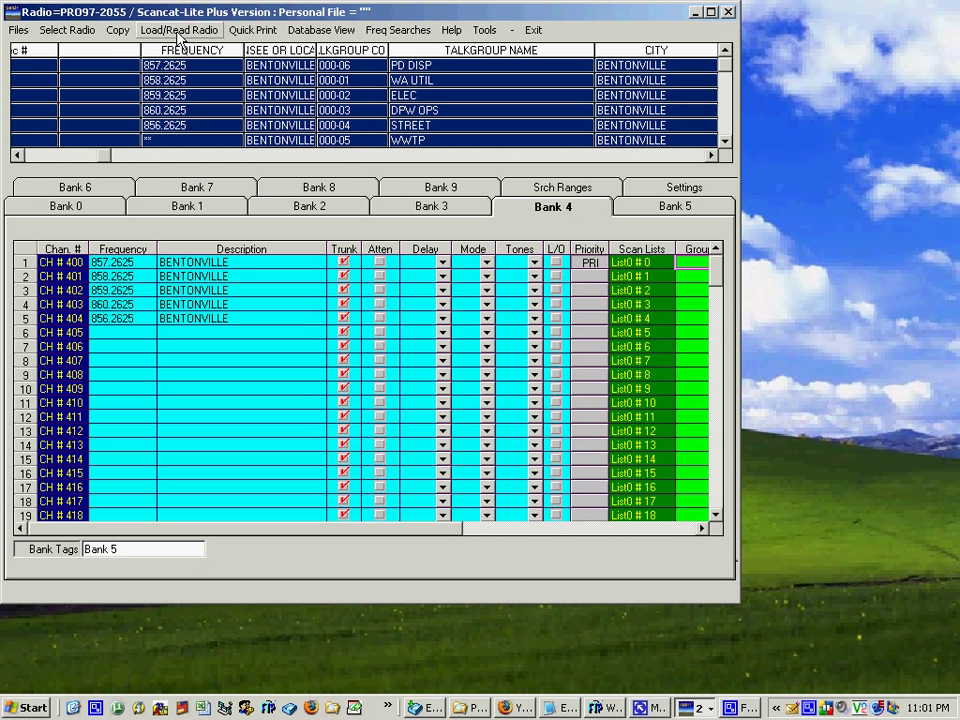
{"action": "left_click", "coordinate": [118, 29]}
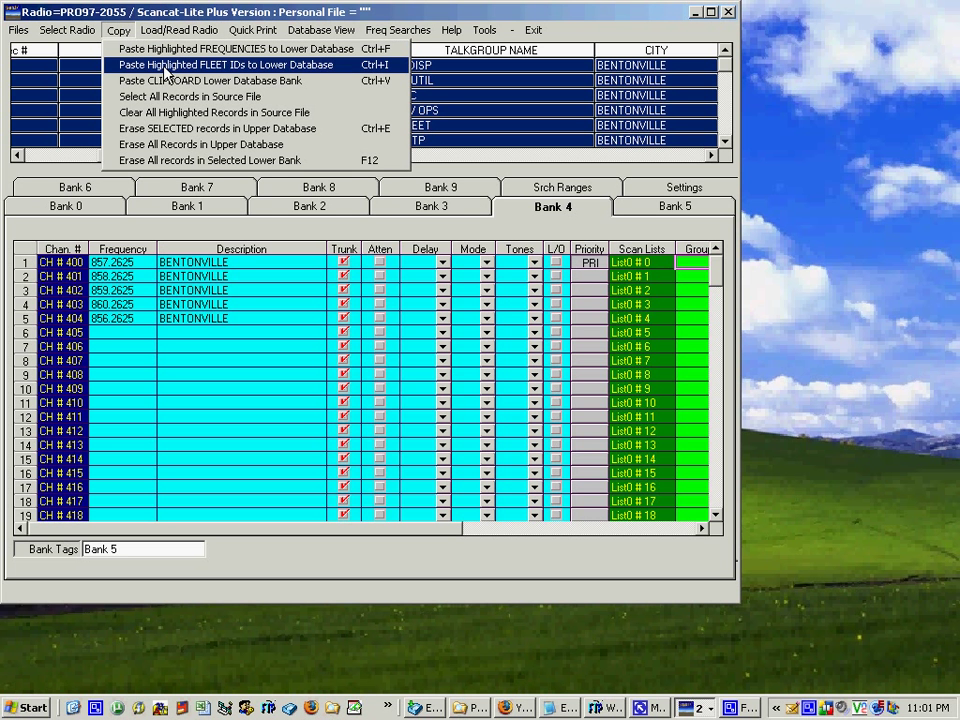
{"action": "left_click", "coordinate": [164, 66]}
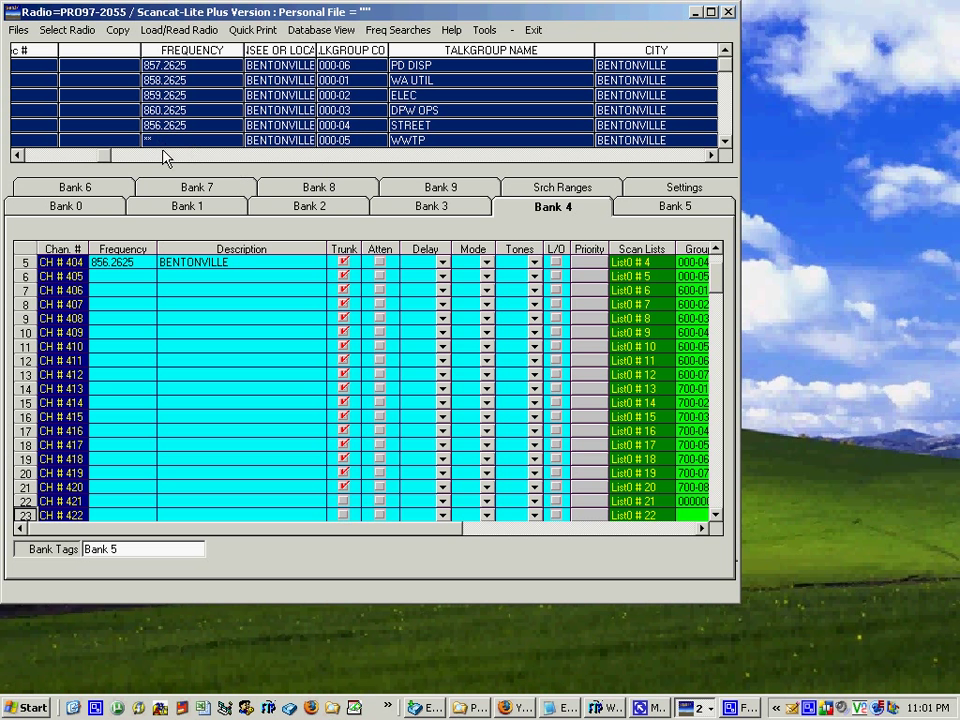
- Check the Bentonville records' system type in the upper database and set Bank 4's trunk system type to Mot Type I
{"action": "left_click_drag", "start_coordinate": [108, 163], "coordinate": [602, 203]}
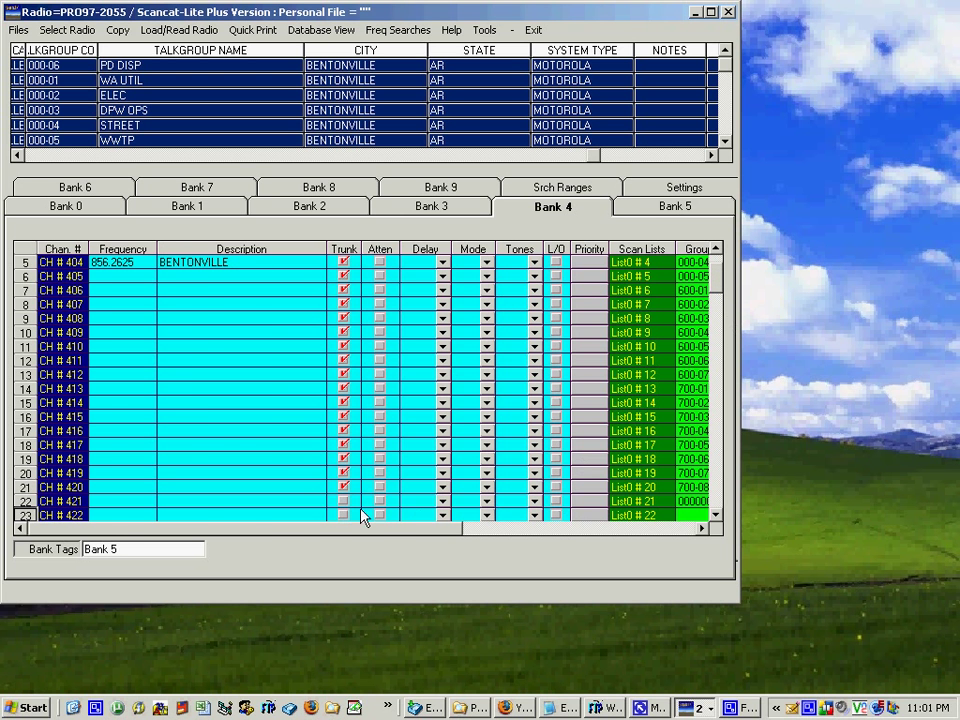
{"action": "left_click_drag", "start_coordinate": [275, 530], "coordinate": [397, 535]}
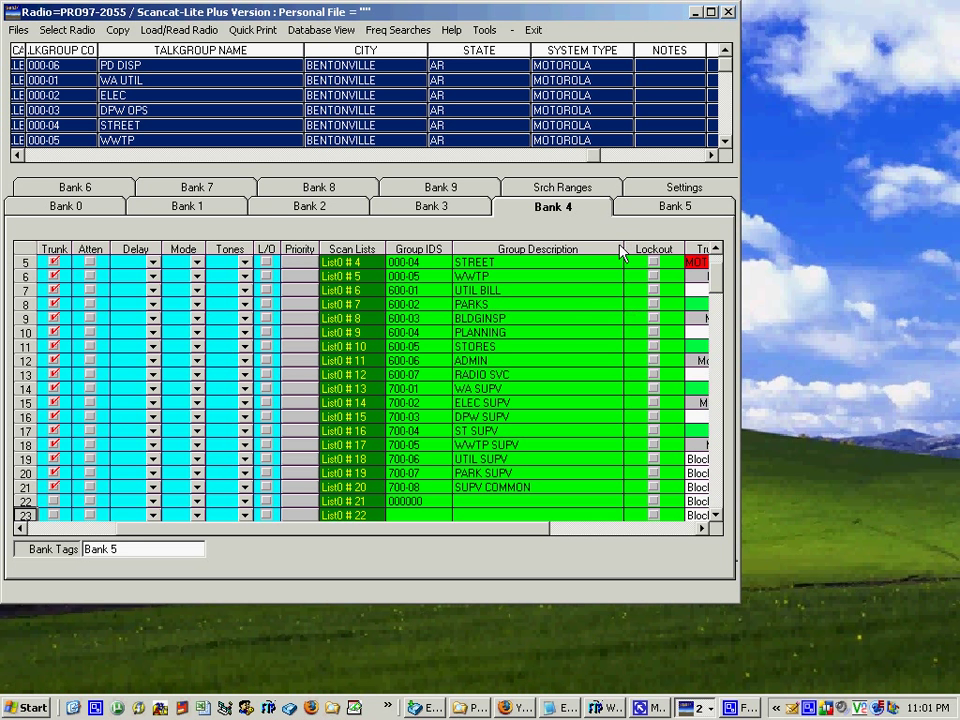
{"action": "left_click_drag", "start_coordinate": [501, 525], "coordinate": [668, 541]}
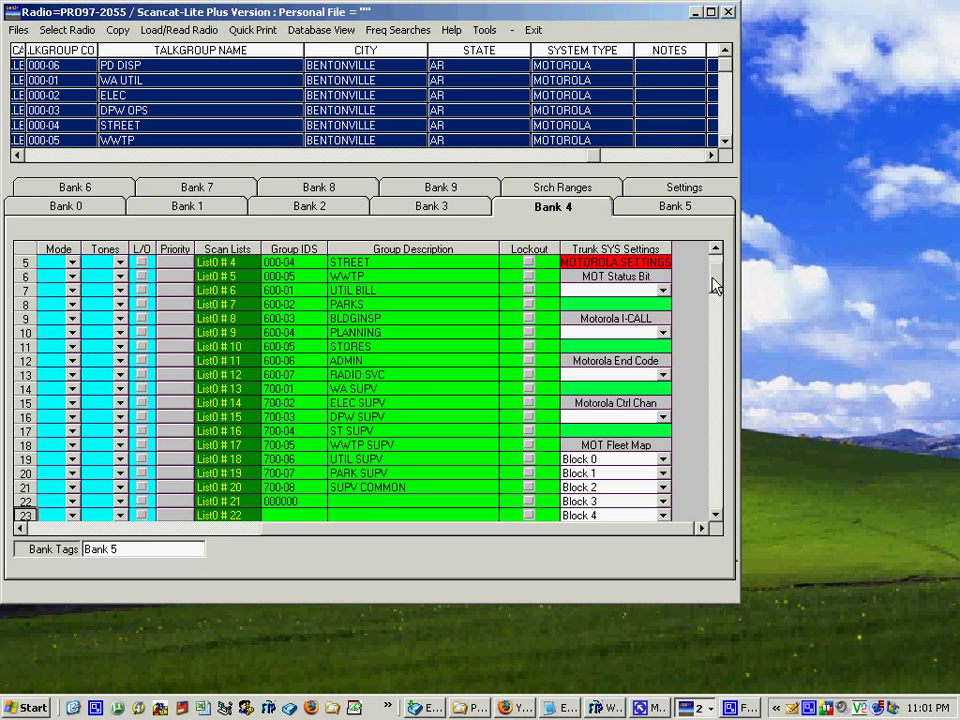
{"action": "left_click_drag", "start_coordinate": [713, 285], "coordinate": [716, 266]}
{"action": "left_click", "coordinate": [610, 277]}
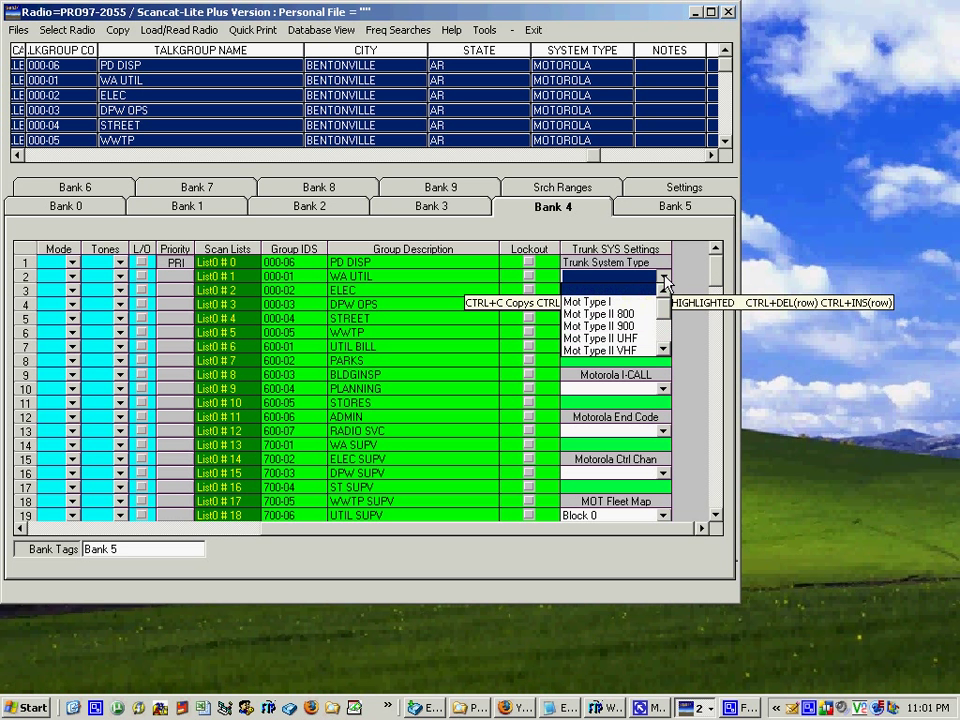
{"action": "left_click", "coordinate": [600, 302]}
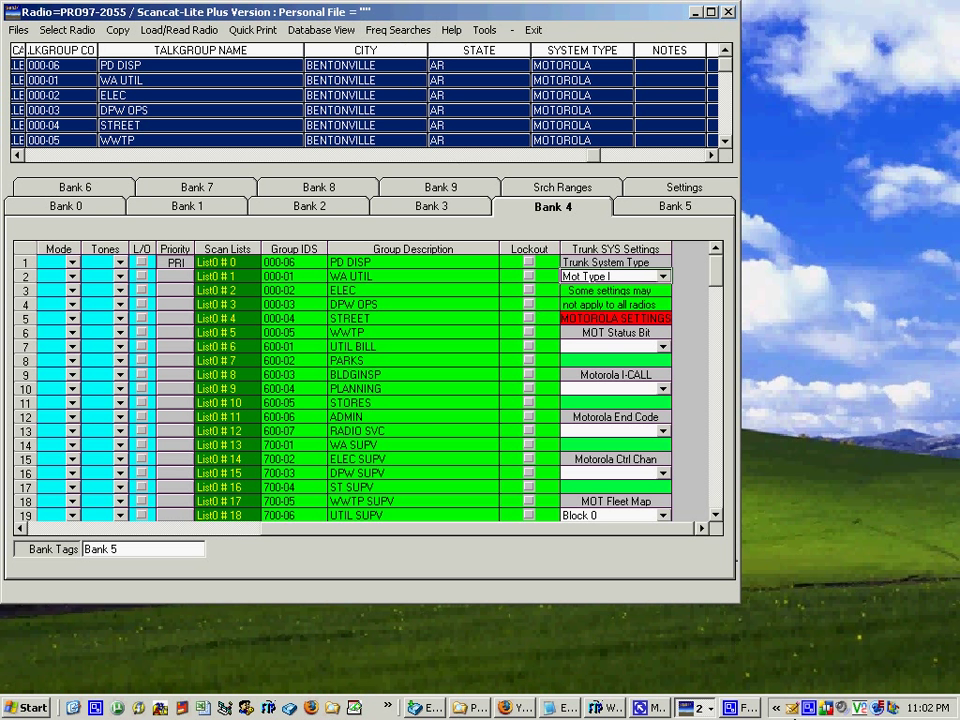
{"action": "right_click", "coordinate": [810, 708]}
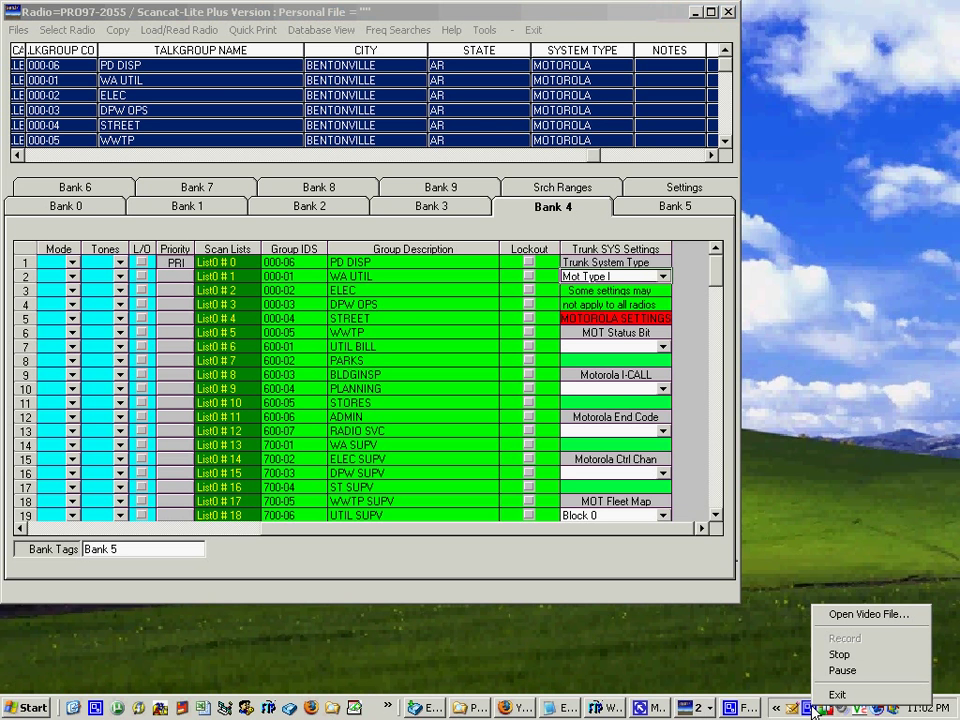